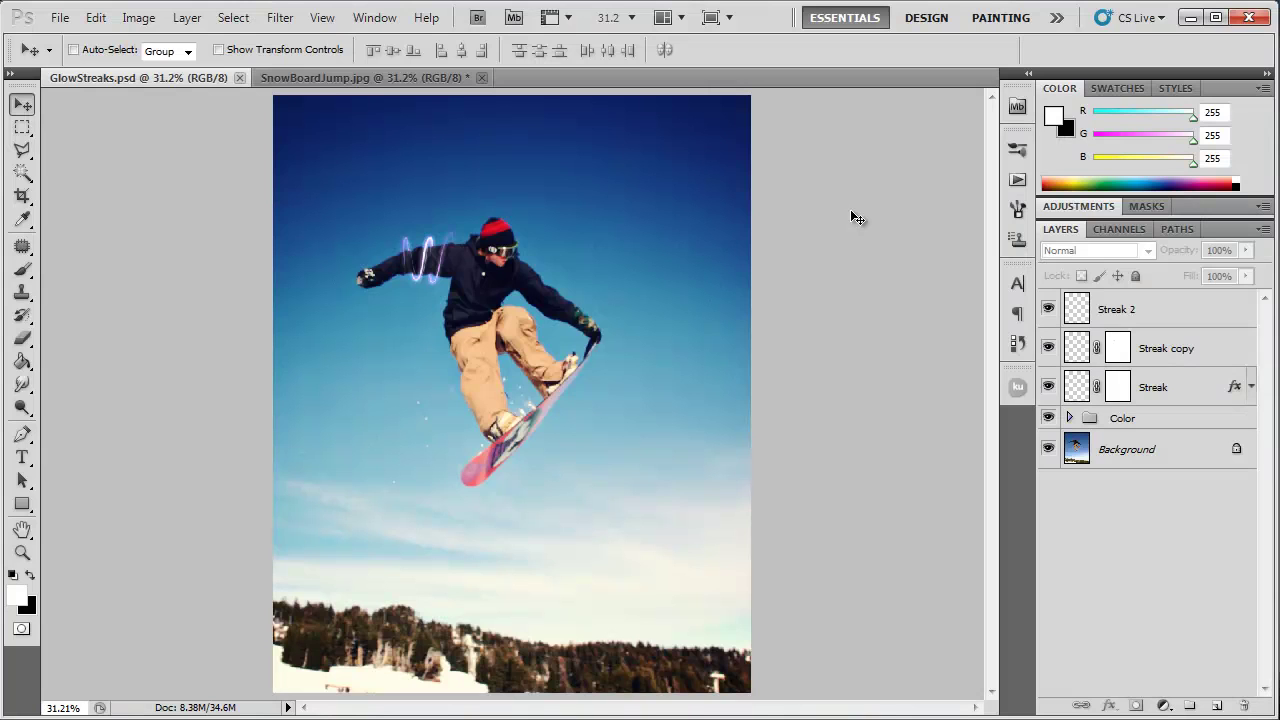
Zoom in on the GlowStreaks.psd example, then switch to the SnowBoardJump.jpg photo.
{"action": "scroll", "coordinate": [448, 252], "scroll_direction": "up", "scroll_amount": 3}
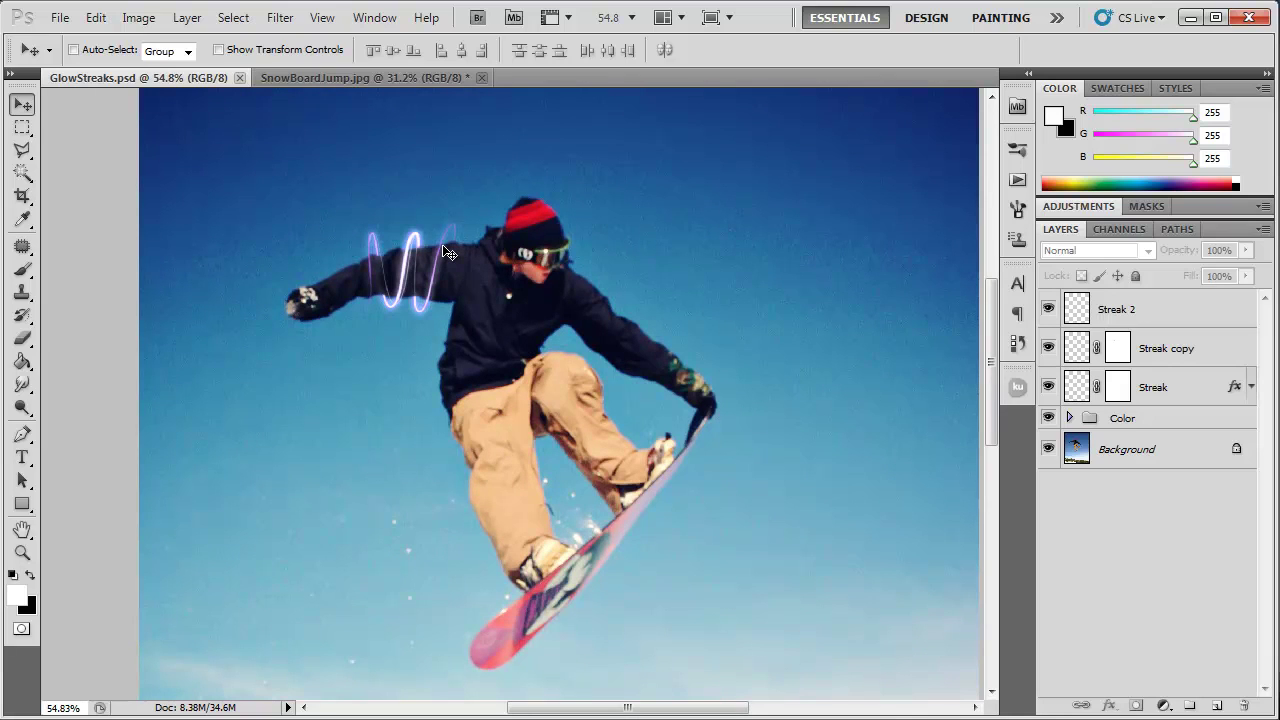
{"action": "left_click", "coordinate": [378, 83]}
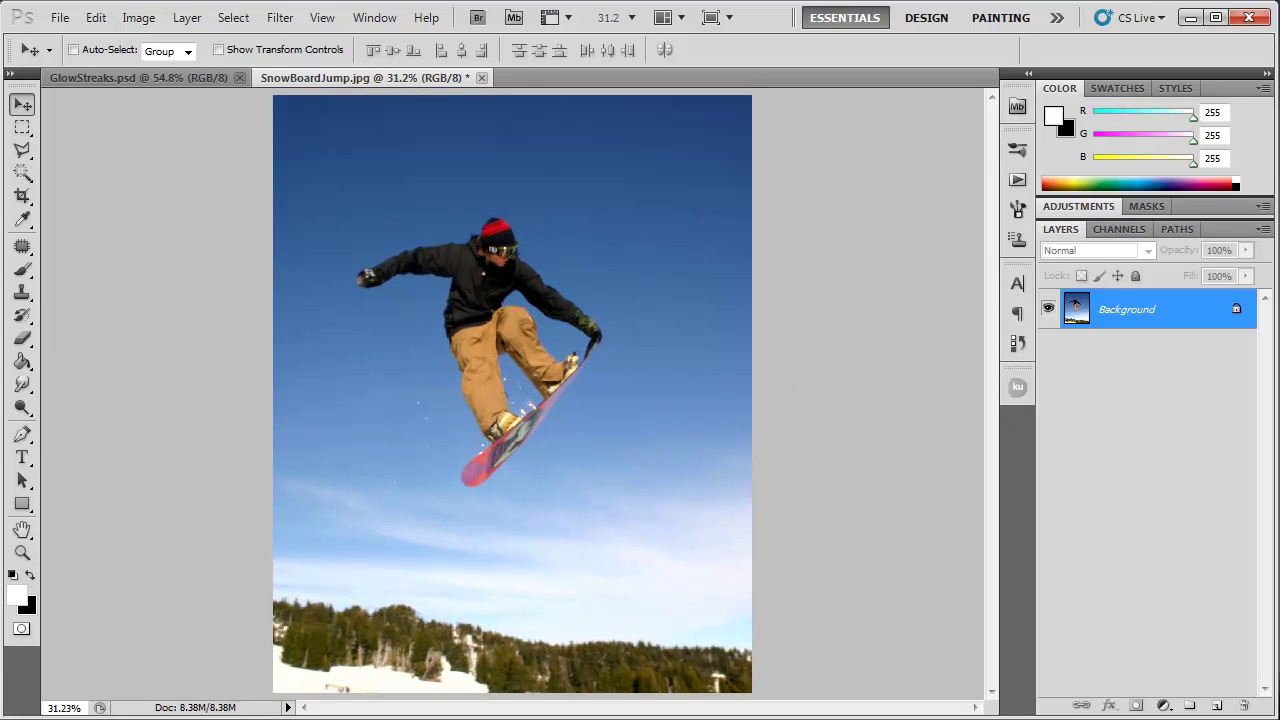
Add a new layer named 'Stroke' and zoom in on the snowboarder's raised arm.
{"action": "left_click", "coordinate": [1217, 706]}
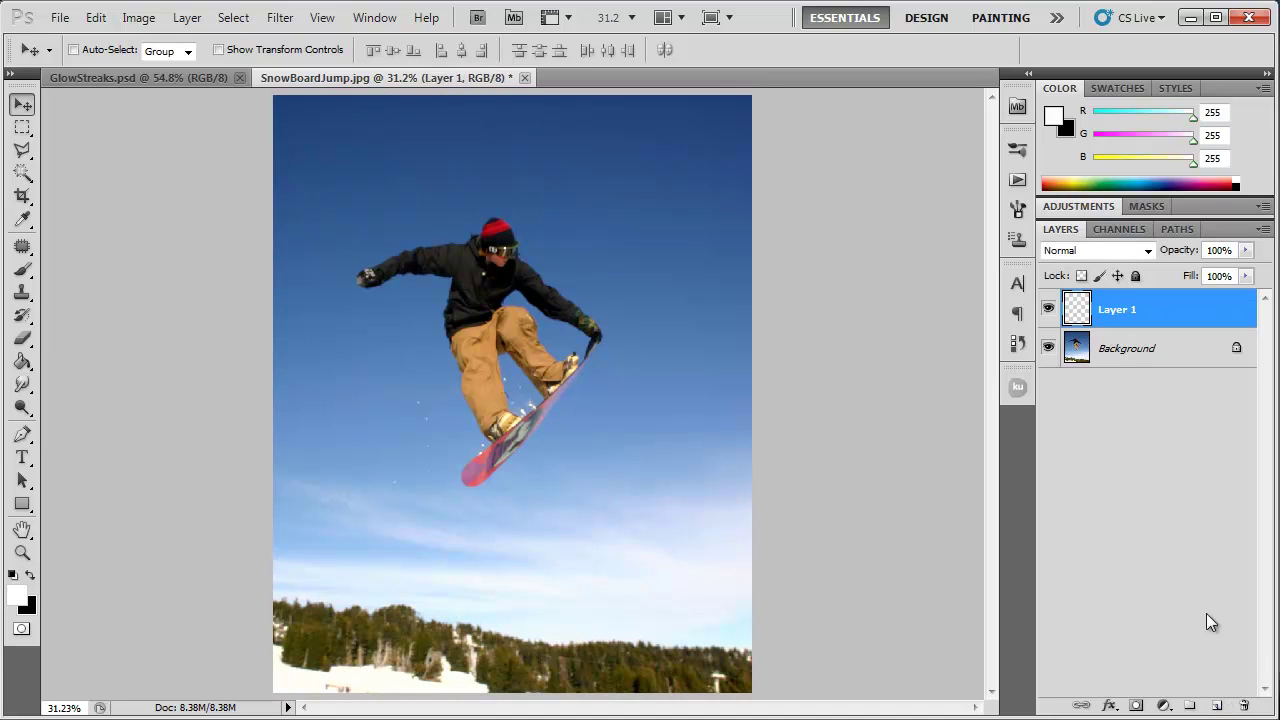
{"action": "double_click", "coordinate": [1118, 311]}
{"action": "type", "text": "S"}
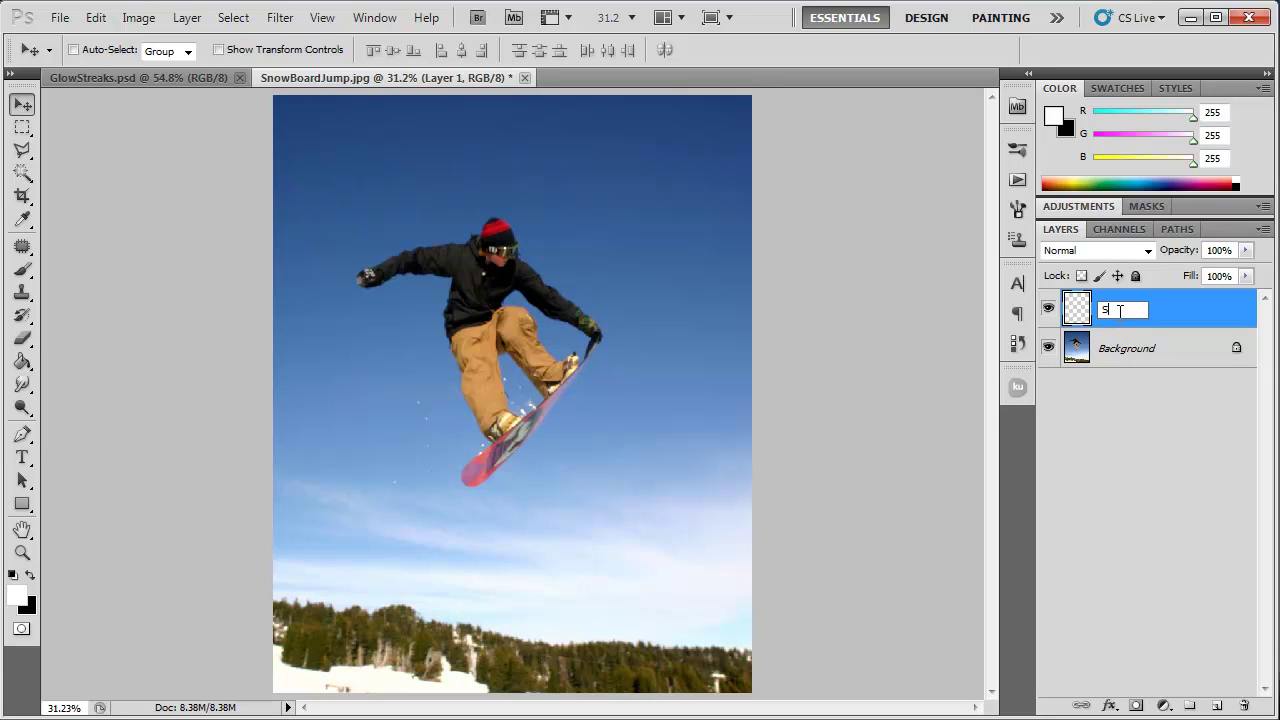
{"action": "type", "text": "troke"}
{"action": "key", "text": "Return"}
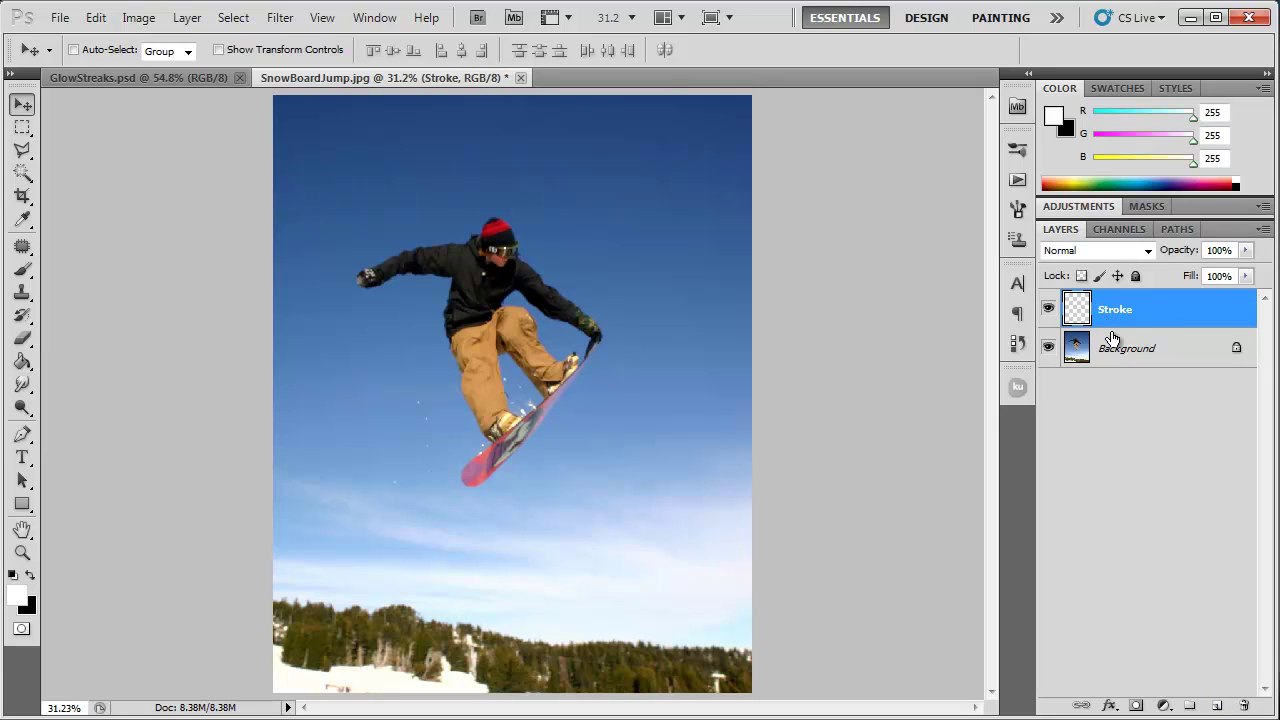
{"action": "left_click_drag", "start_coordinate": [497, 313], "coordinate": [1000, 588]}
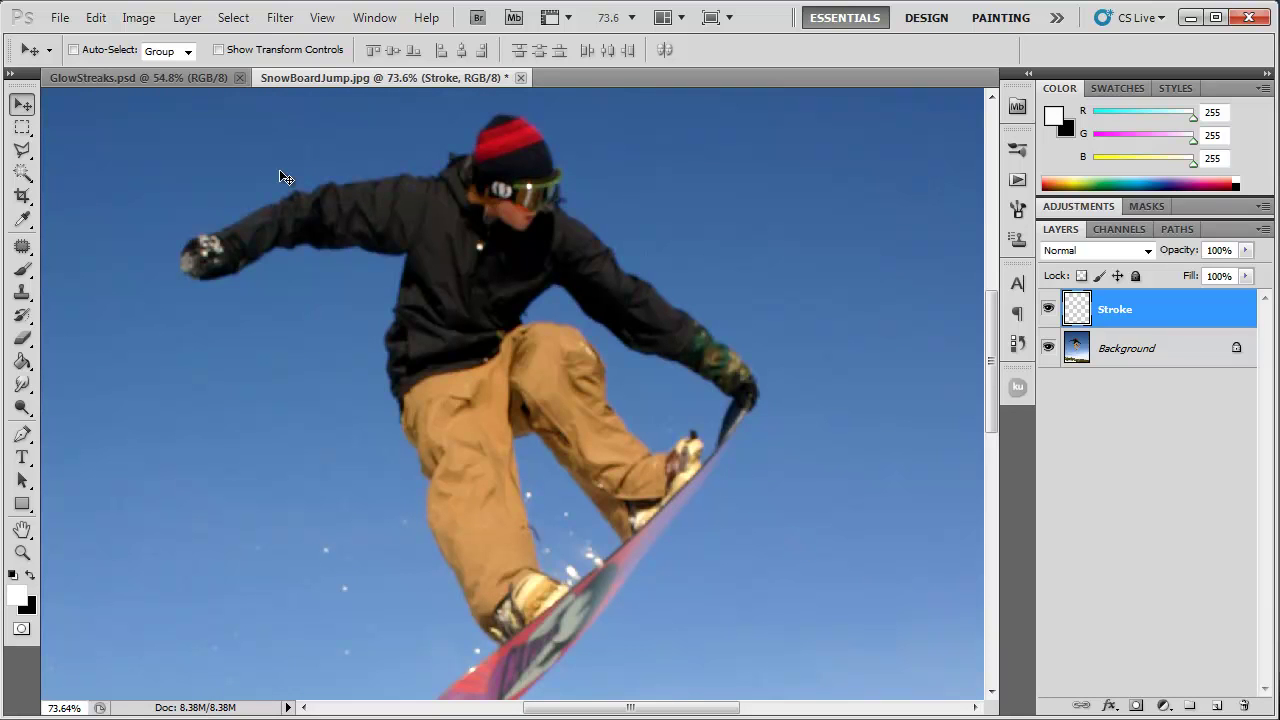
{"action": "scroll", "coordinate": [281, 168], "scroll_direction": "up", "scroll_amount": 5}
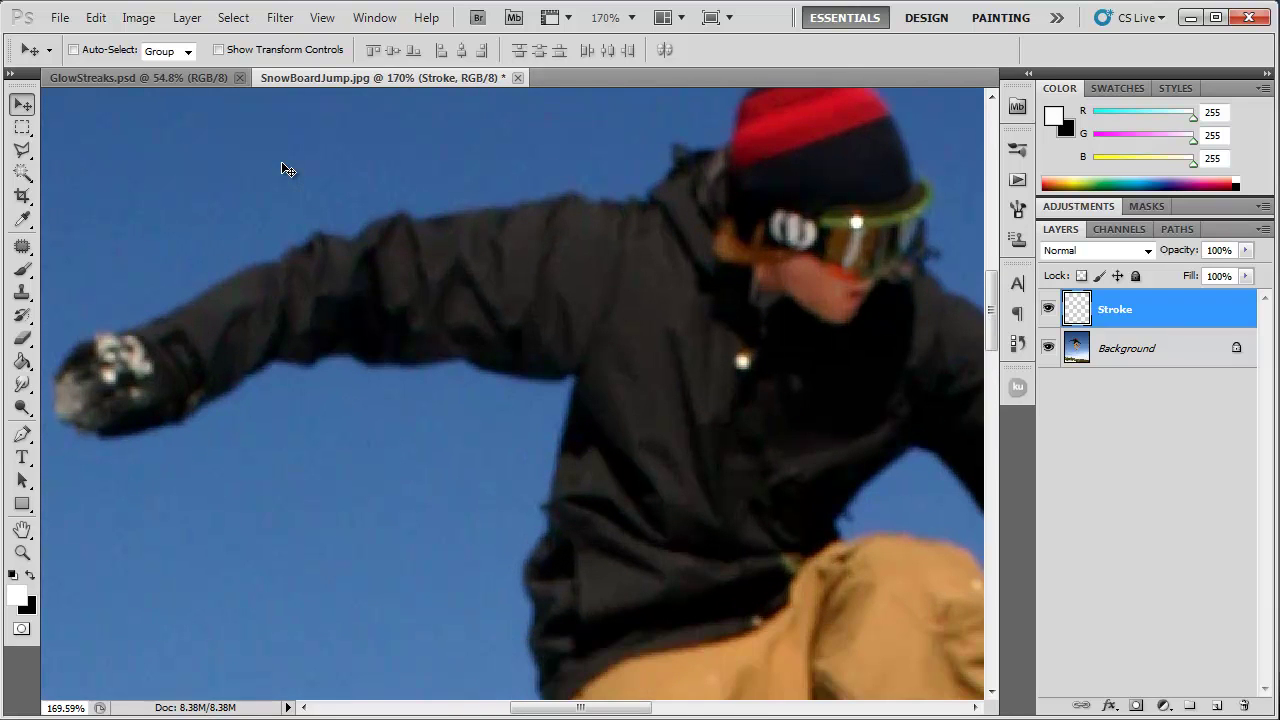
{"action": "left_click_drag", "start_coordinate": [294, 251], "coordinate": [448, 317]}
Using the Pen in Paths mode, place curved anchors alternating above and below the arm to the glove.
{"action": "left_click", "coordinate": [22, 434]}
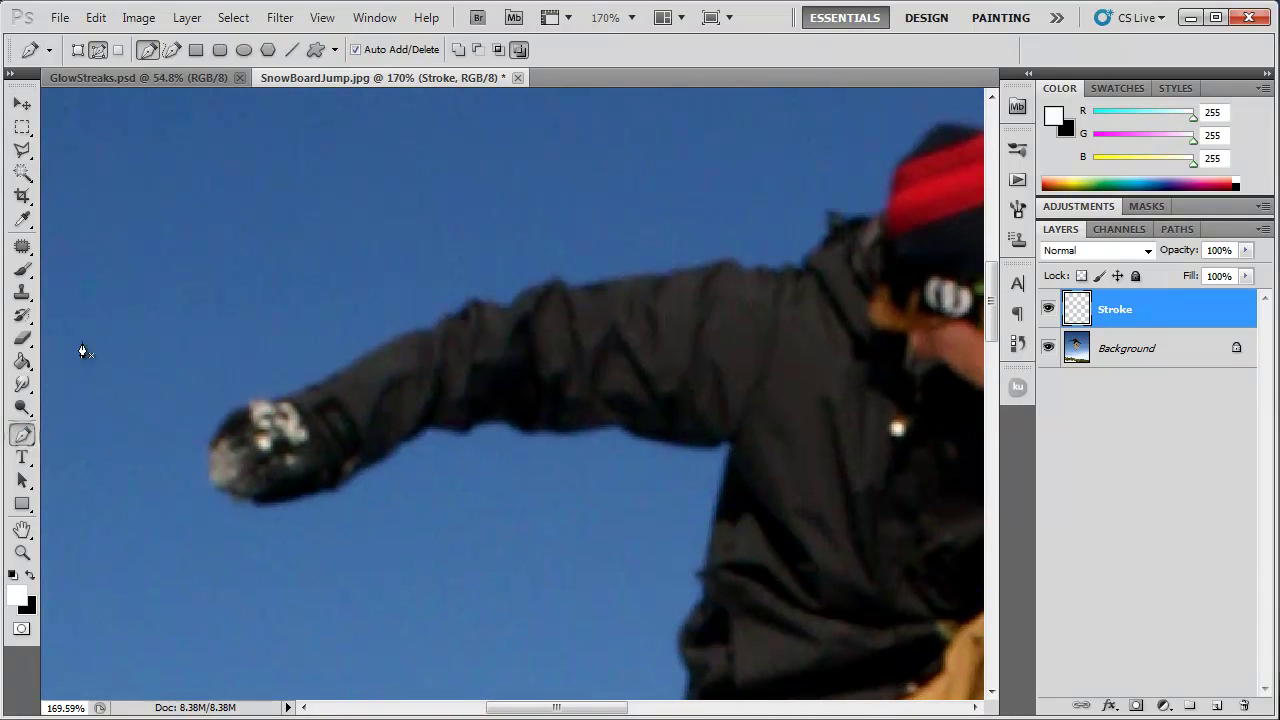
{"action": "left_click", "coordinate": [97, 52]}
{"action": "left_click", "coordinate": [714, 466]}
{"action": "left_click_drag", "start_coordinate": [757, 241], "coordinate": [703, 258]}
{"action": "left_click_drag", "start_coordinate": [671, 459], "coordinate": [642, 461]}
{"action": "left_click", "coordinate": [667, 241]}
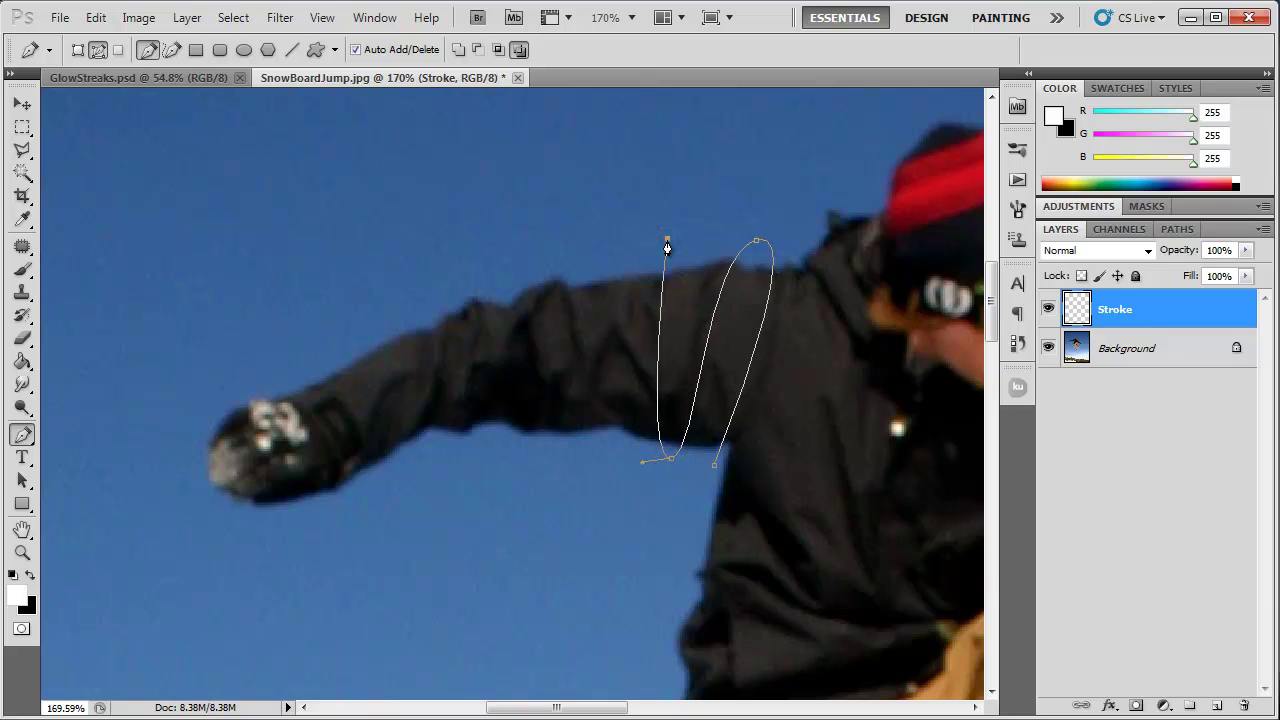
{"action": "left_click_drag", "start_coordinate": [667, 246], "coordinate": [637, 260]}
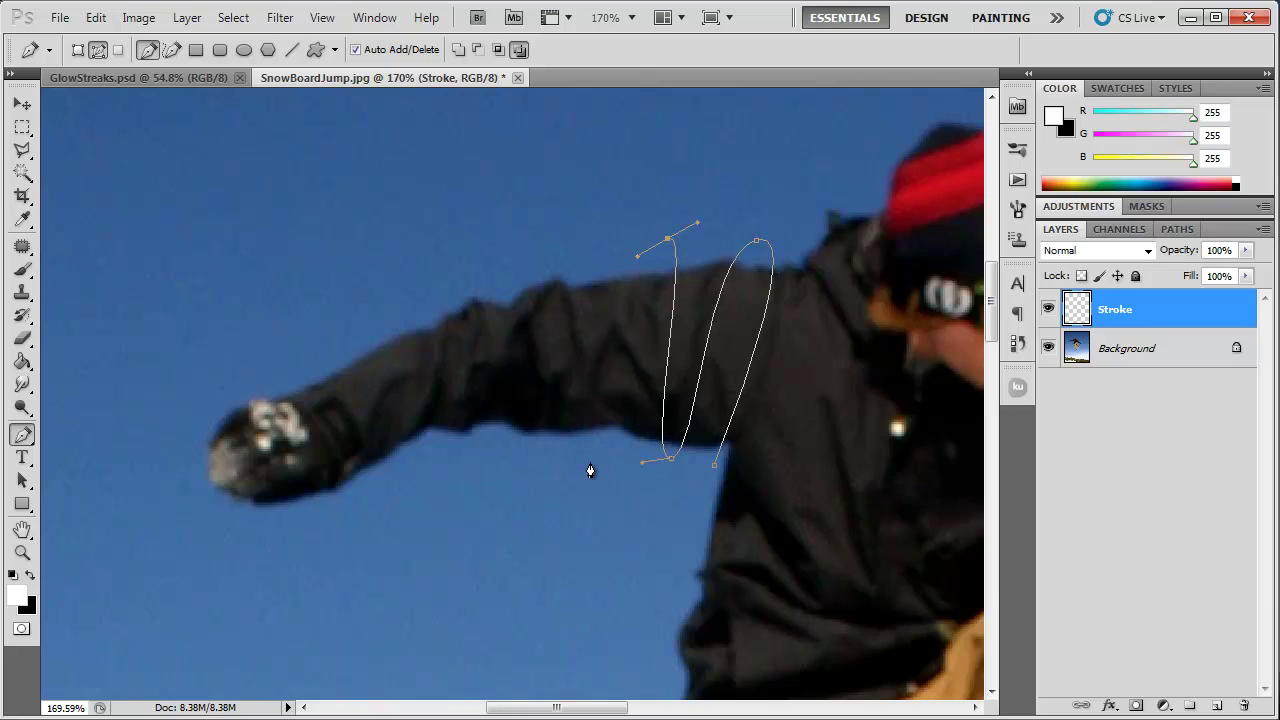
{"action": "left_click_drag", "start_coordinate": [609, 457], "coordinate": [586, 462]}
{"action": "left_click_drag", "start_coordinate": [595, 255], "coordinate": [575, 284]}
{"action": "left_click_drag", "start_coordinate": [561, 462], "coordinate": [537, 451]}
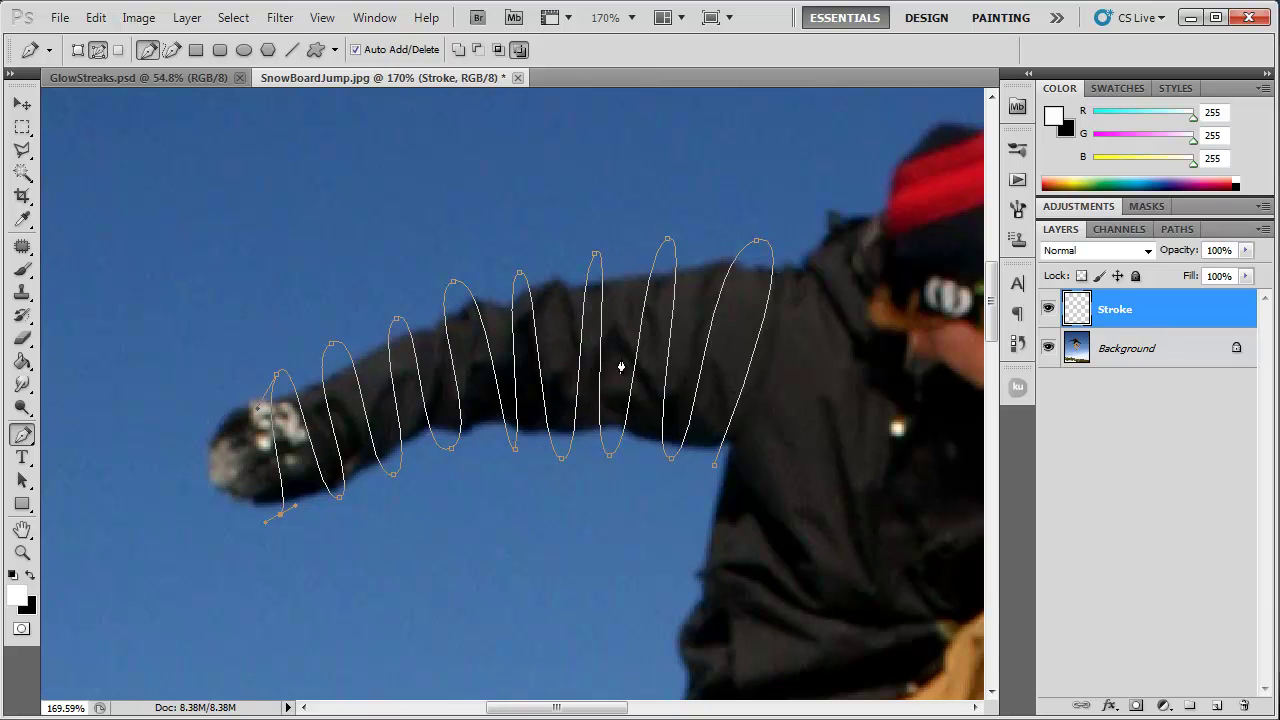
Set the Brush tool to 5 px size and 100% opacity.
{"action": "left_click", "coordinate": [22, 268]}
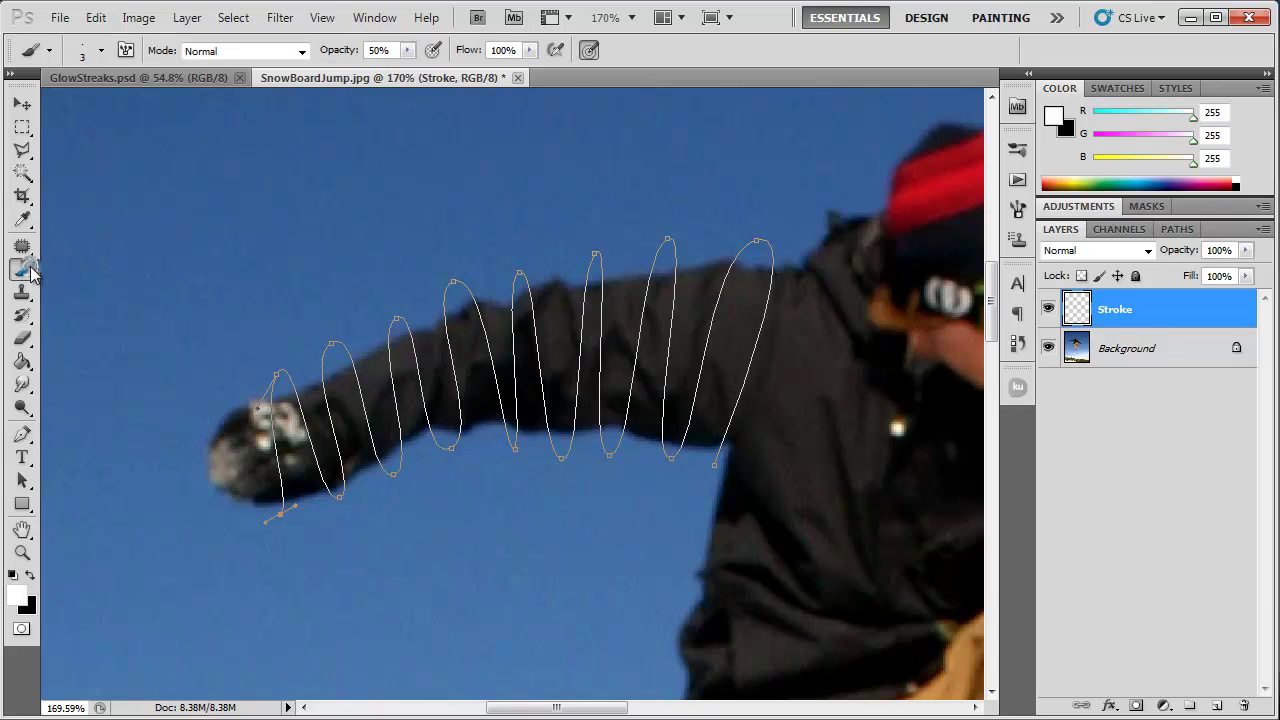
{"action": "left_click", "coordinate": [102, 51]}
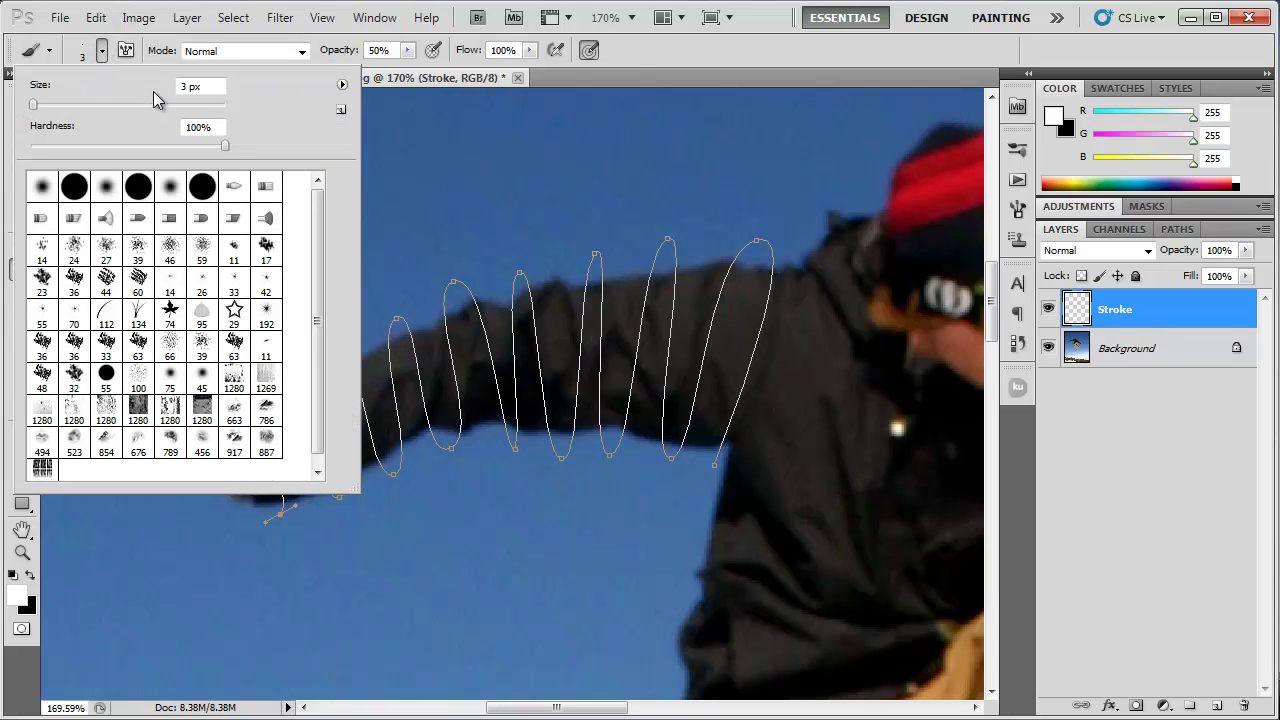
{"action": "left_click_drag", "start_coordinate": [197, 88], "coordinate": [143, 92]}
{"action": "left_click", "coordinate": [340, 51]}
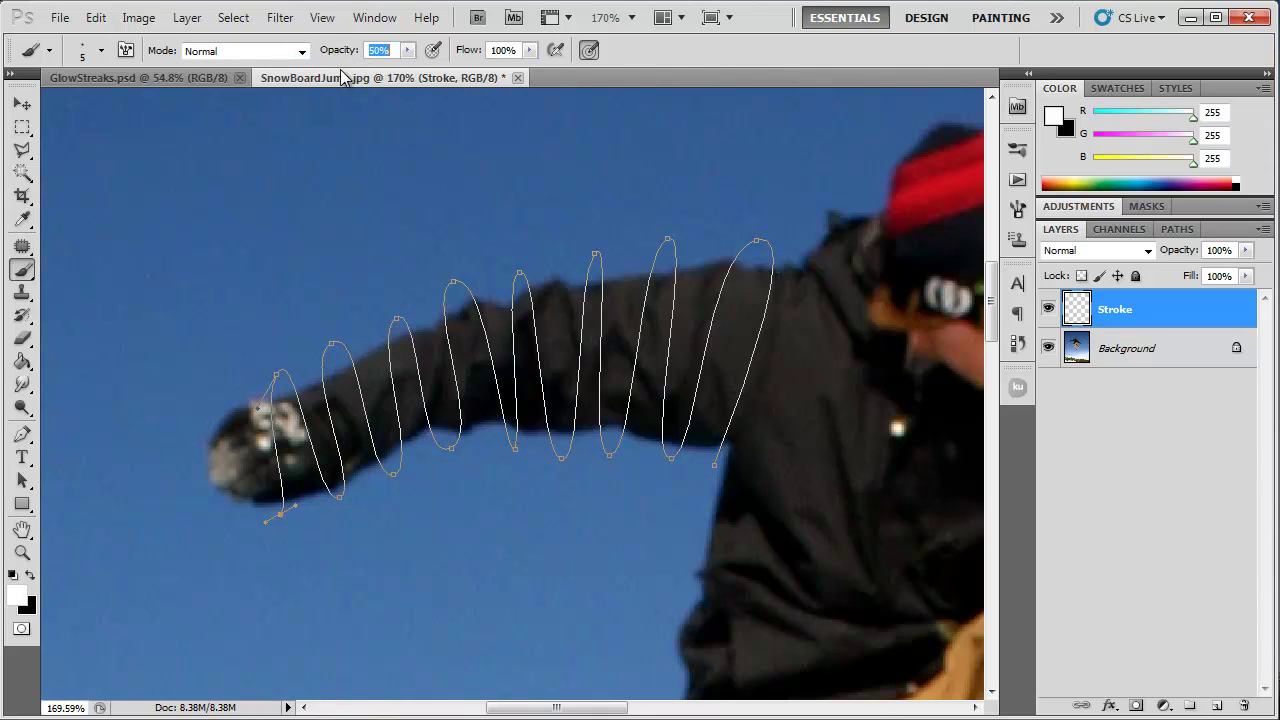
{"action": "type", "text": "10"}
Stroke the spiral path with the Brush using Simulate Pressure, then delete the path.
{"action": "left_click", "coordinate": [22, 434]}
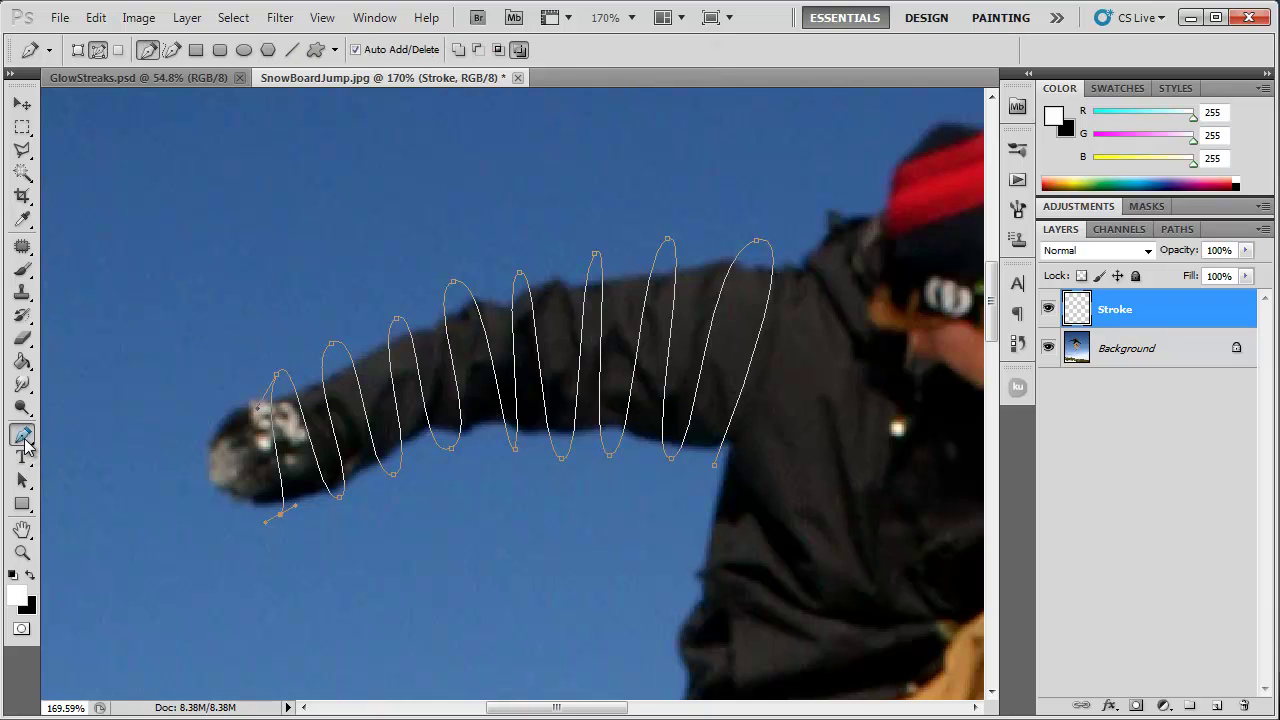
{"action": "right_click", "coordinate": [396, 510]}
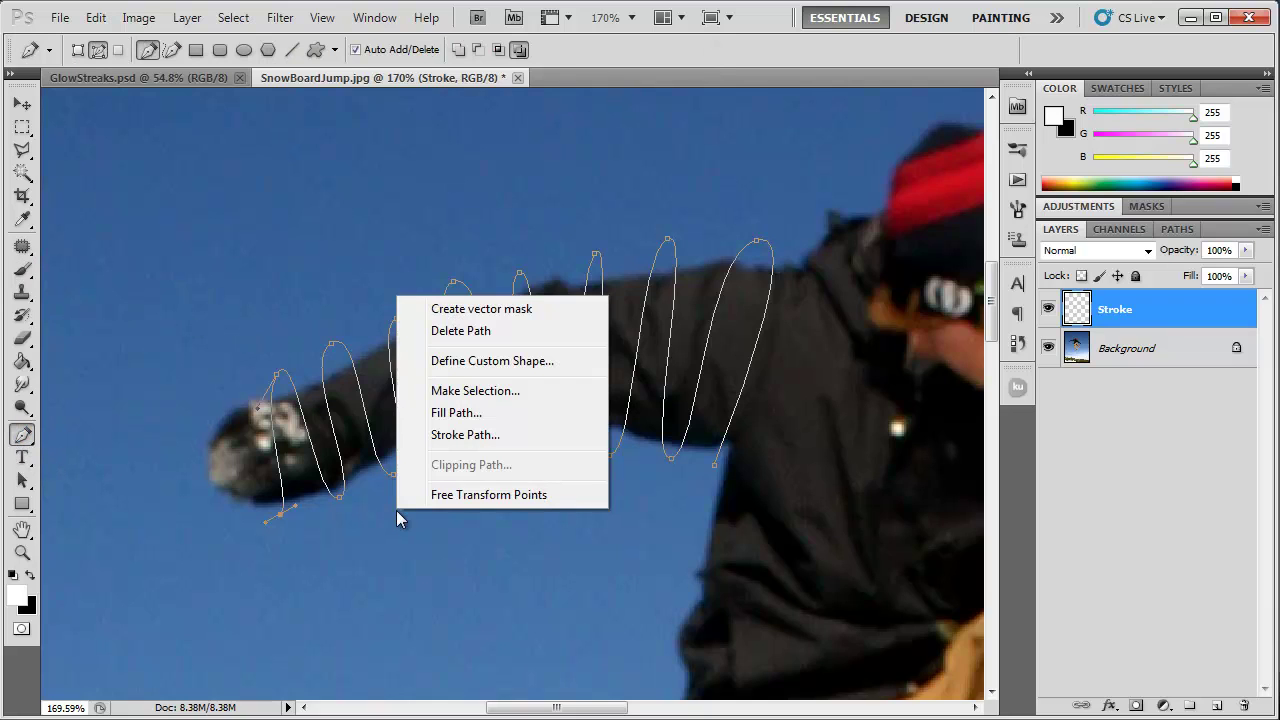
{"action": "left_click", "coordinate": [445, 435]}
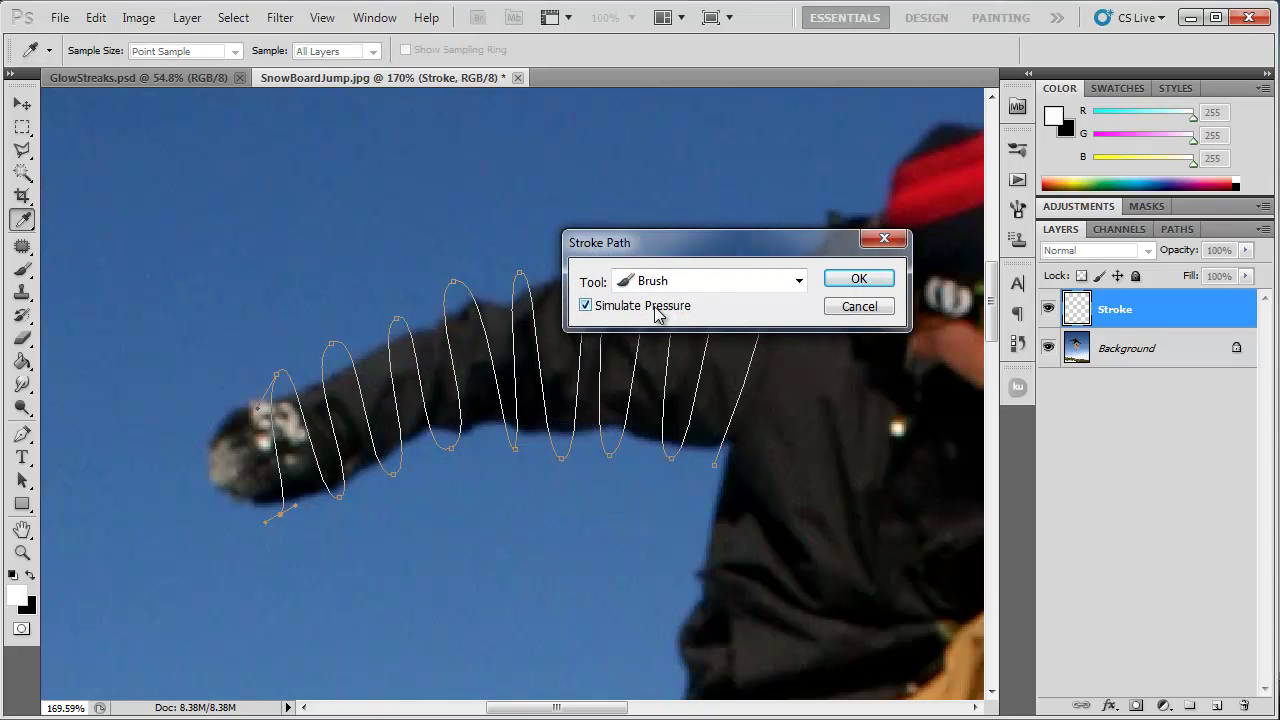
{"action": "left_click", "coordinate": [840, 280]}
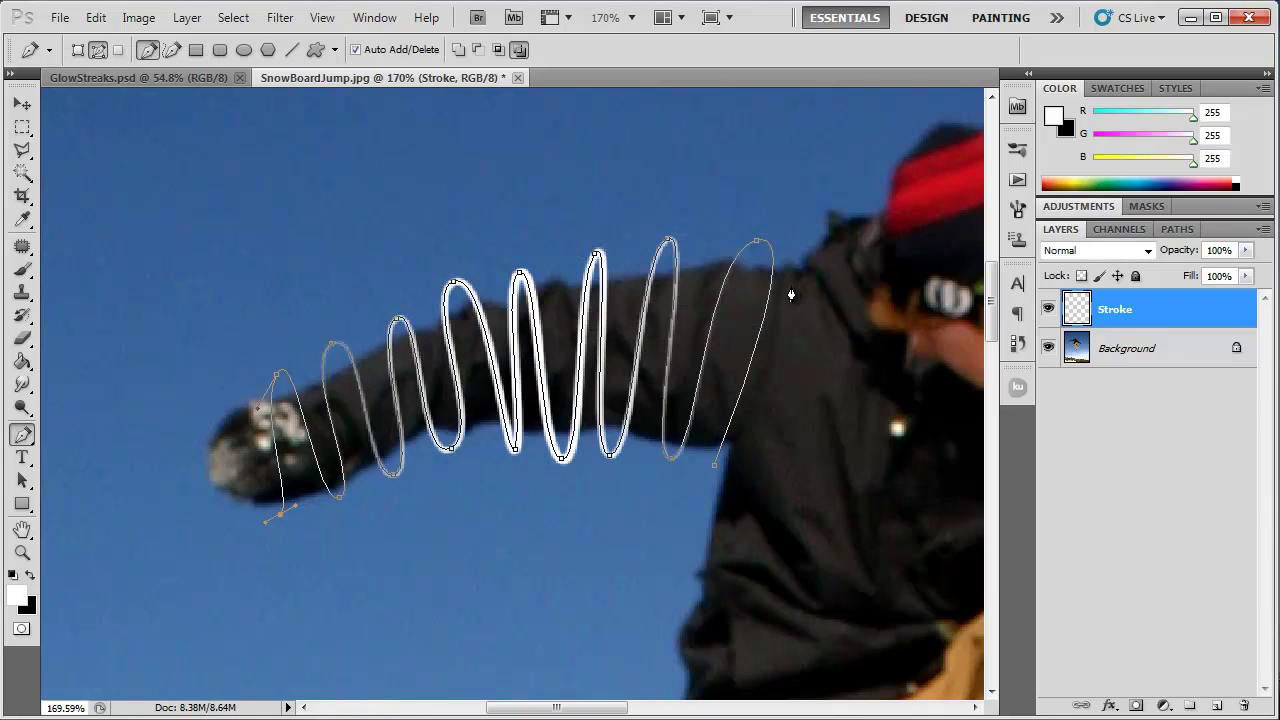
{"action": "right_click", "coordinate": [621, 368]}
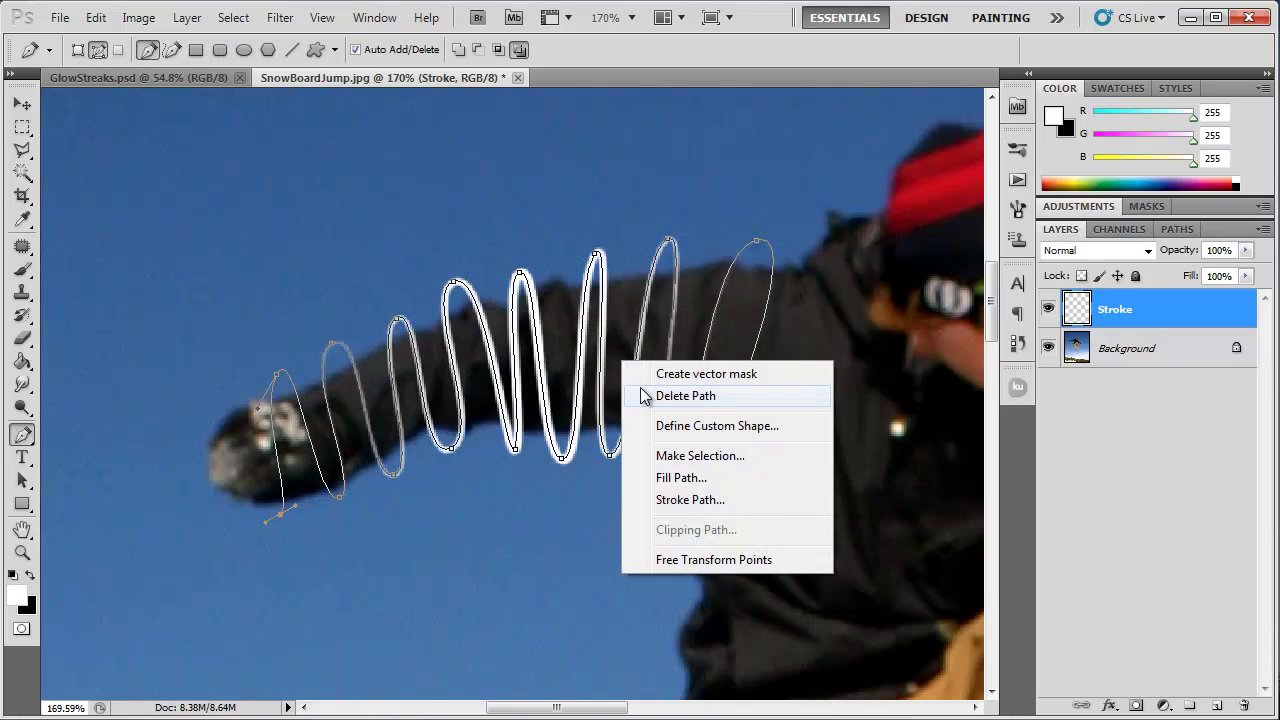
{"action": "left_click", "coordinate": [648, 395]}
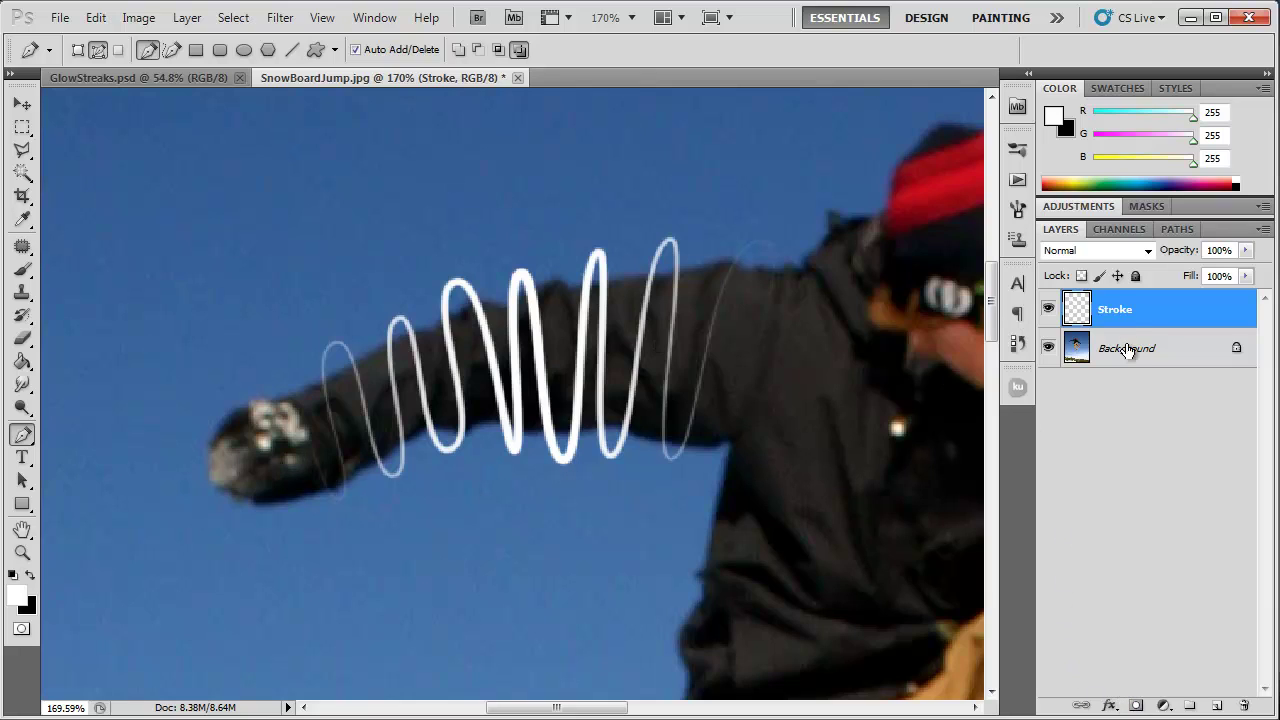
Add a layer mask to Stroke and try a first black mask stroke with a larger brush.
{"action": "left_click", "coordinate": [1135, 707]}
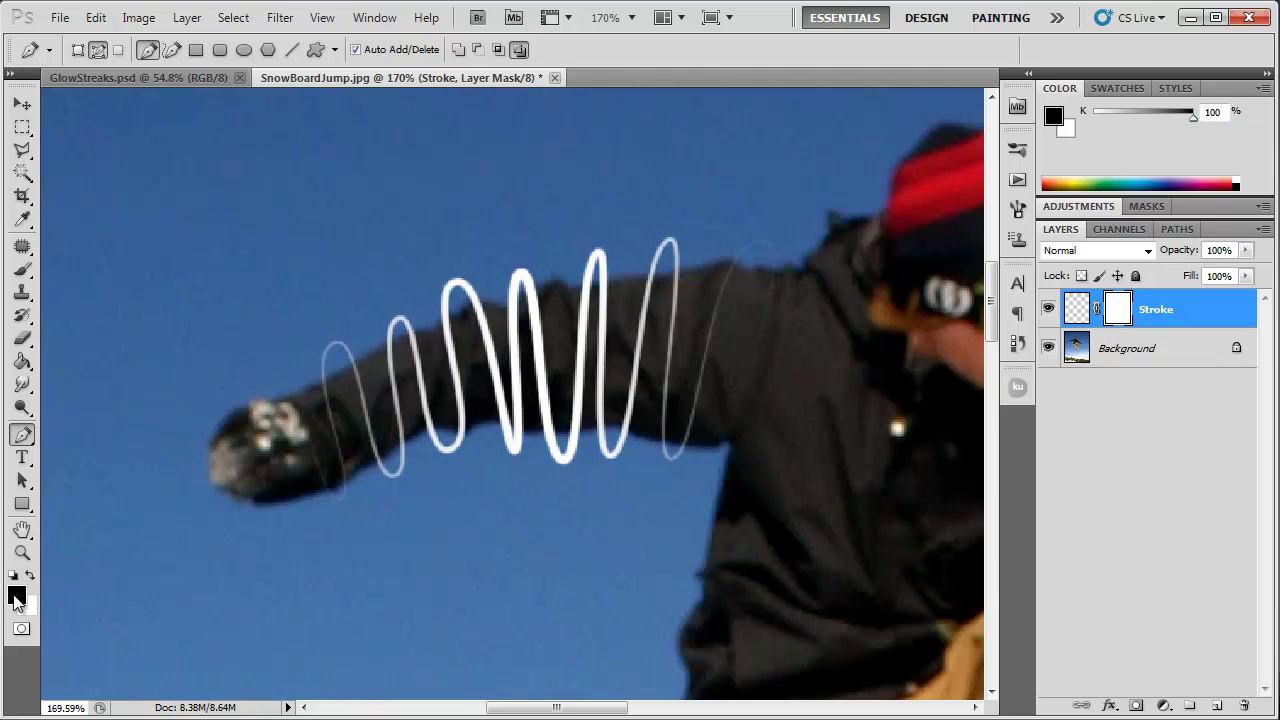
{"action": "left_click", "coordinate": [22, 269]}
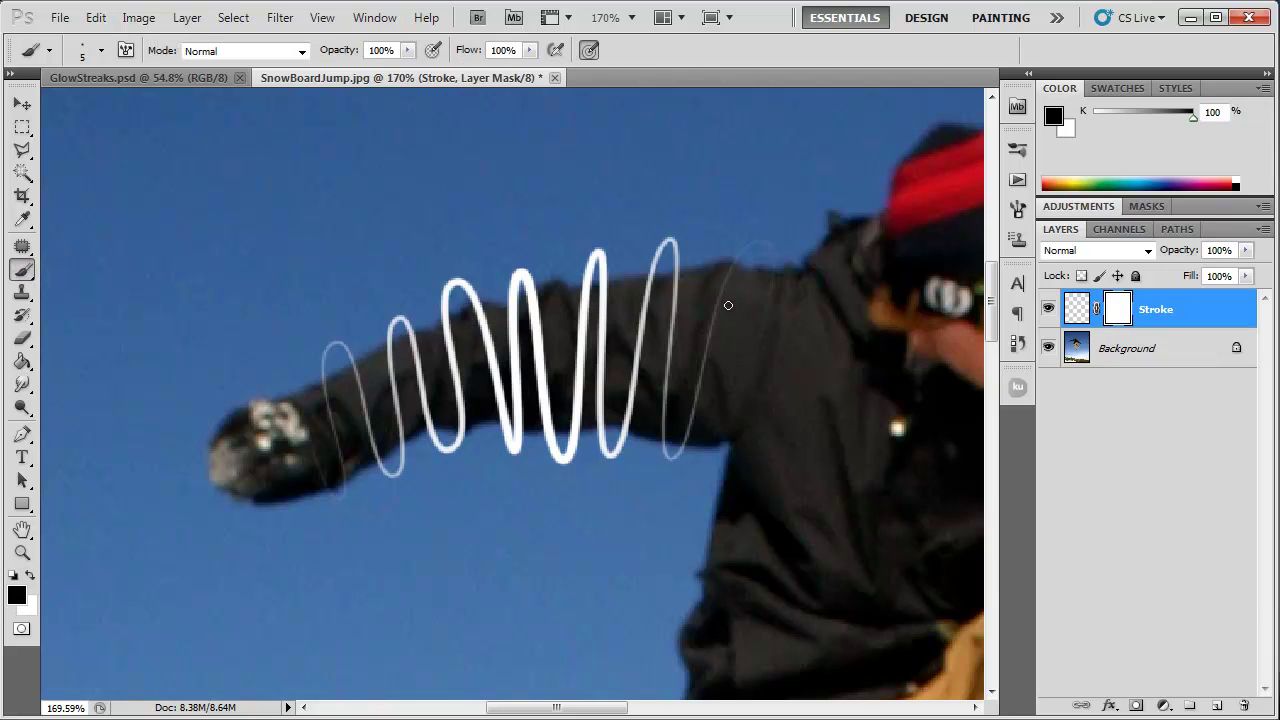
{"action": "scroll", "coordinate": [728, 305], "scroll_direction": "up", "scroll_amount": 3}
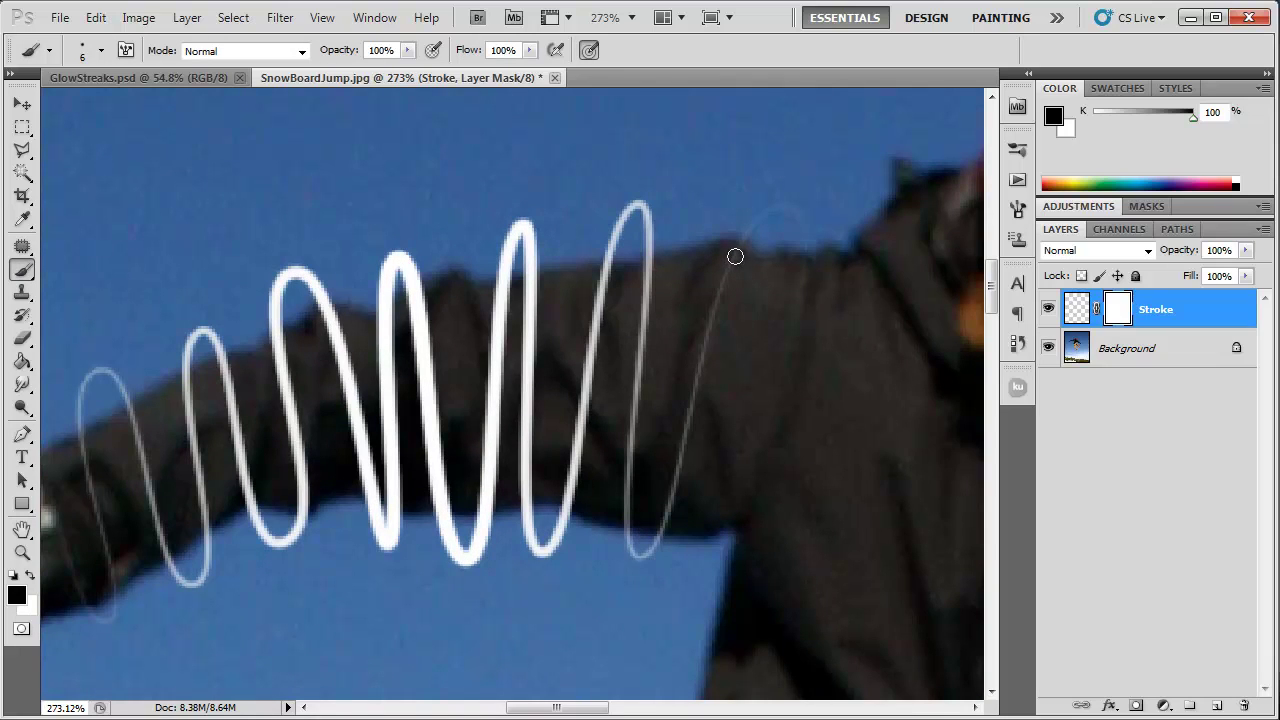
{"action": "key", "text": "bracketright"}
{"action": "key", "text": "bracketright"}
{"action": "key", "text": "bracketright"}
{"action": "left_click_drag", "start_coordinate": [736, 257], "coordinate": [660, 538]}
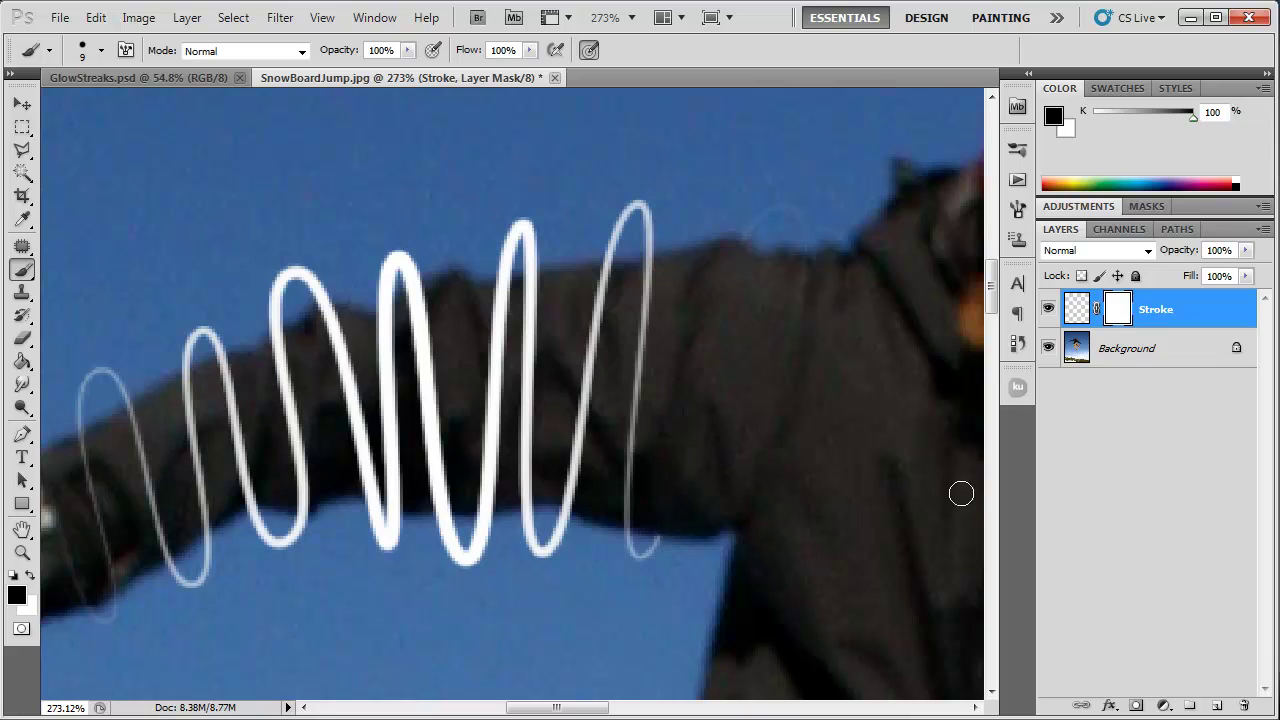
{"action": "key", "text": "ctrl+z"}
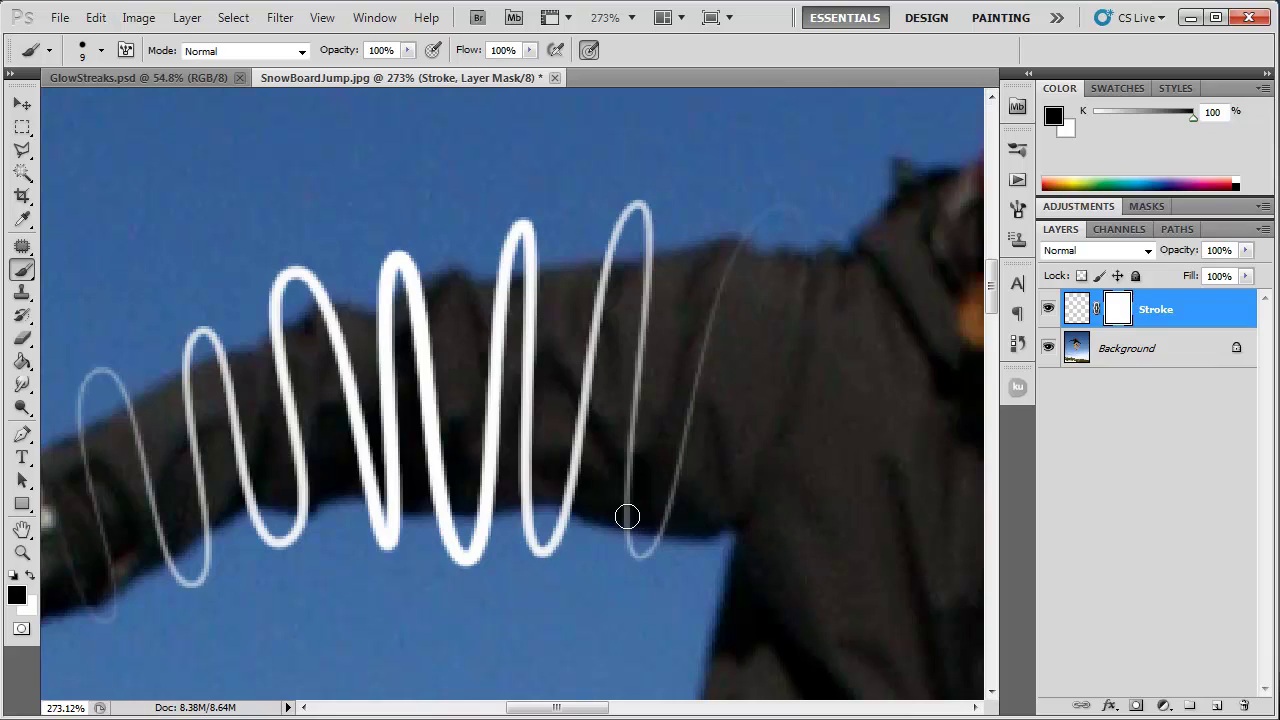
Mask out the right sides of the last and fourth loops so they pass behind the arm.
{"action": "left_click_drag", "start_coordinate": [623, 514], "coordinate": [651, 262]}
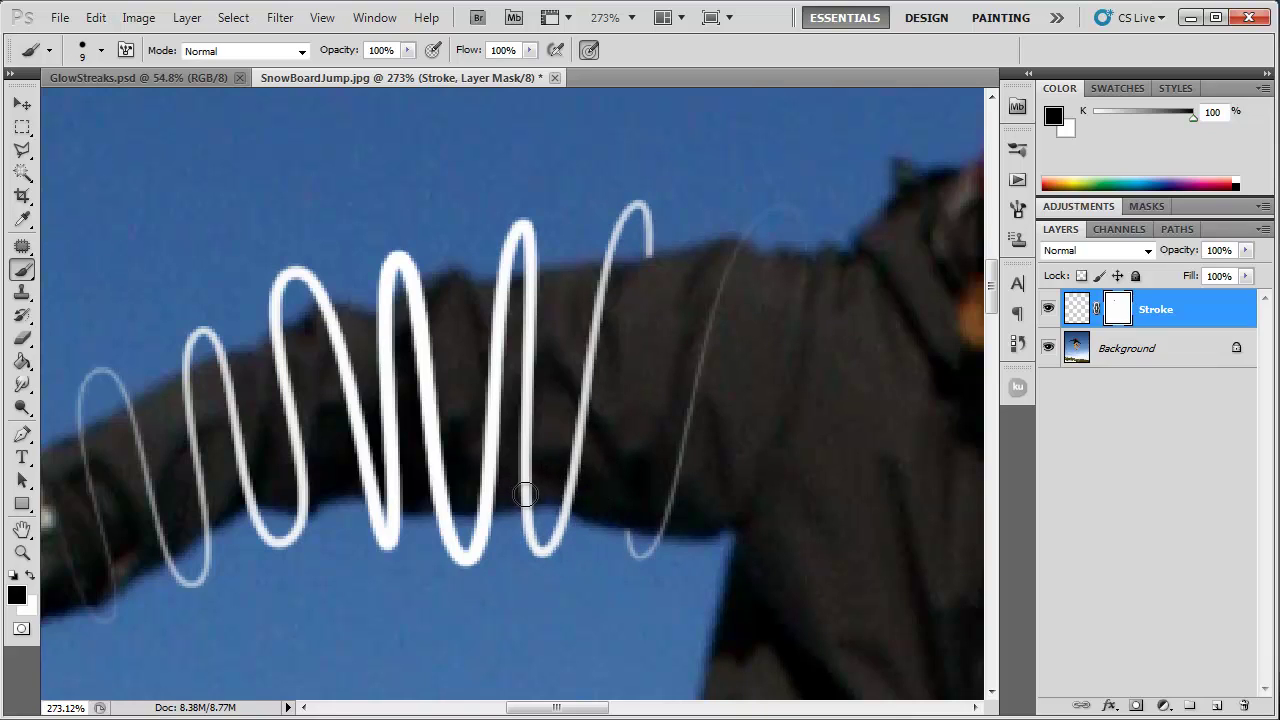
{"action": "left_click_drag", "start_coordinate": [525, 505], "coordinate": [531, 277]}
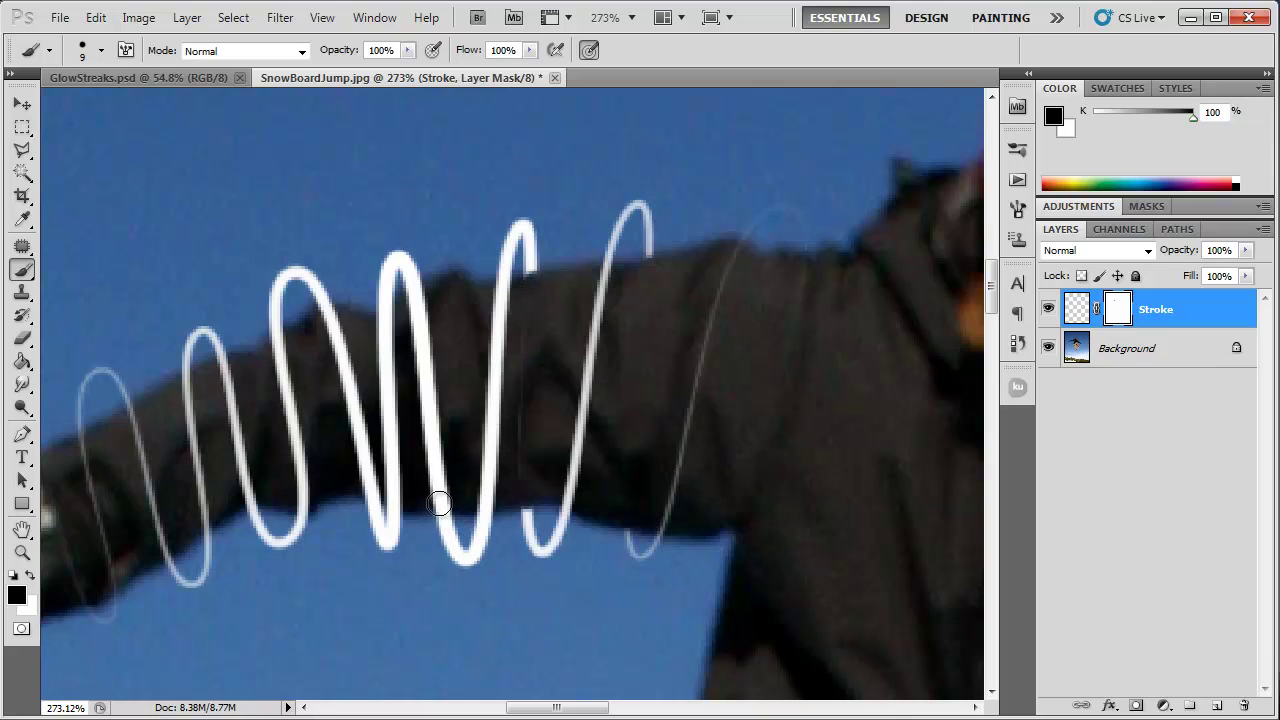
{"action": "left_click_drag", "start_coordinate": [520, 478], "coordinate": [533, 315]}
{"action": "scroll", "coordinate": [340, 374], "scroll_direction": "down", "scroll_amount": 3}
{"action": "scroll", "coordinate": [340, 374], "scroll_direction": "left", "scroll_amount": 3}
{"action": "key", "text": "bracketleft"}
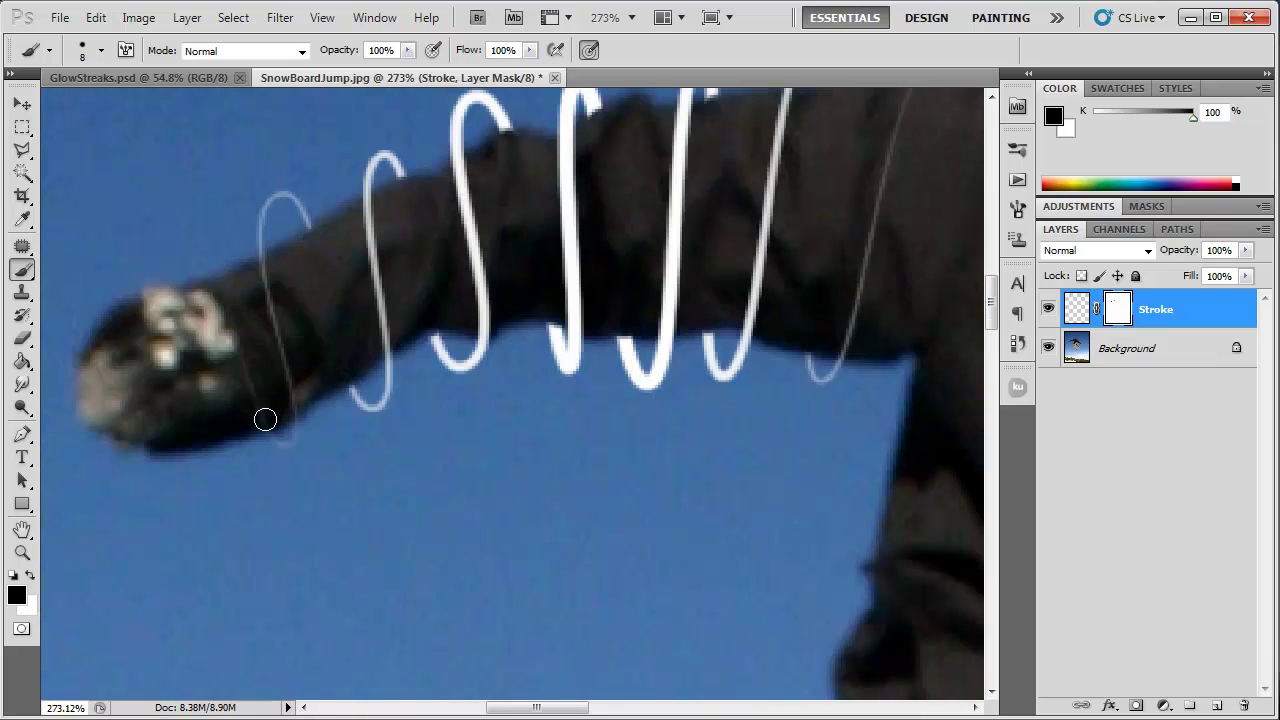
{"action": "scroll", "coordinate": [277, 443], "scroll_direction": "down", "scroll_amount": 3}
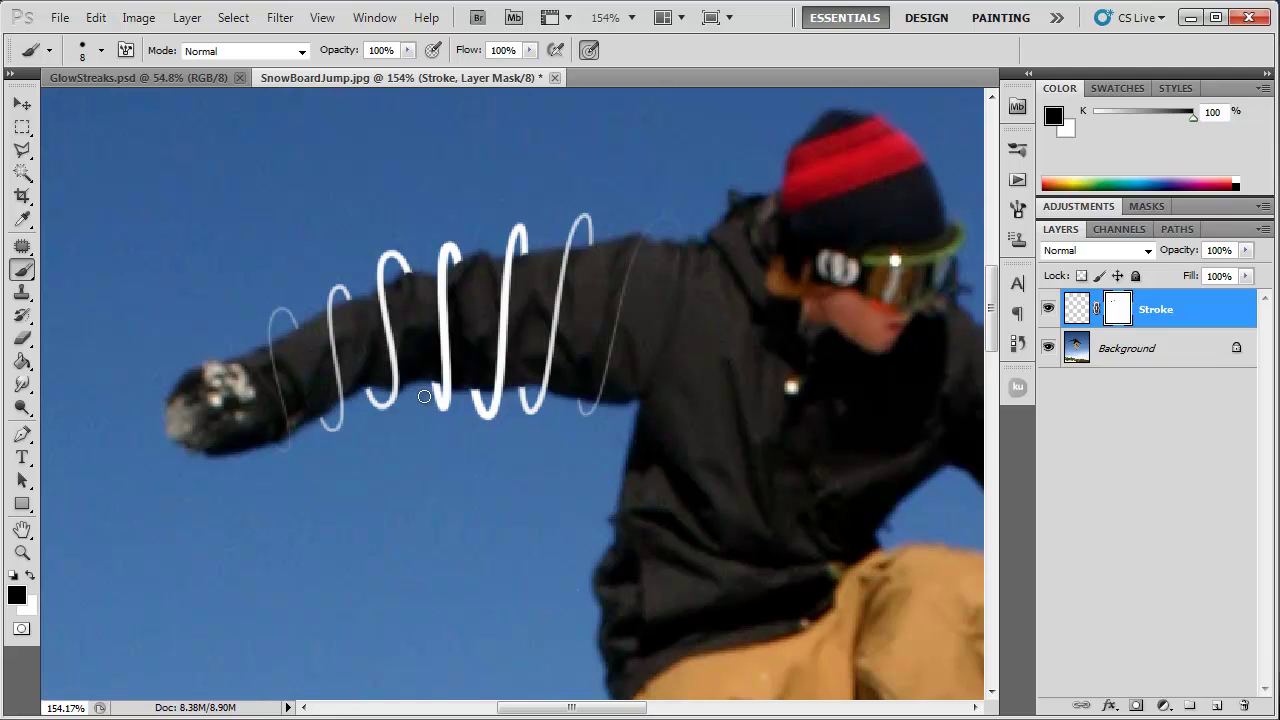
{"action": "key", "text": "v"}
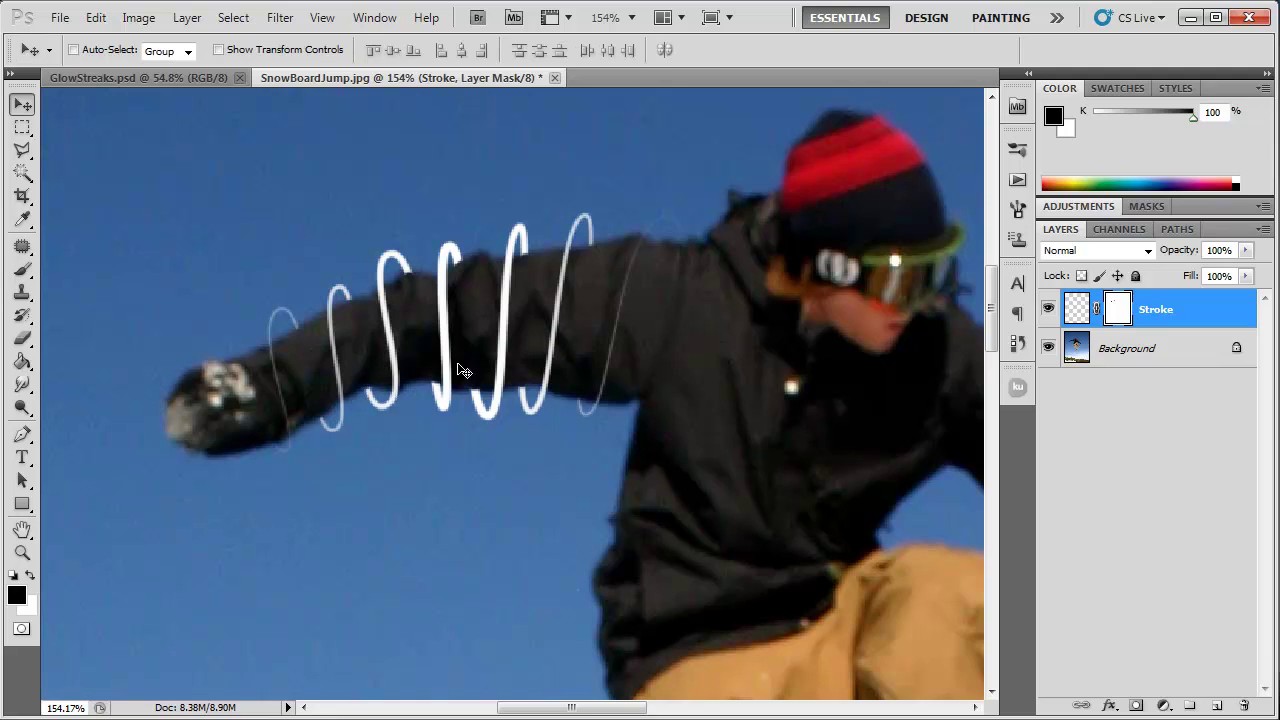
Add an Outer Glow to Stroke: Color Dodge, 50% opacity, purple #a800ff, size 3 px.
{"action": "double_click", "coordinate": [1202, 319]}
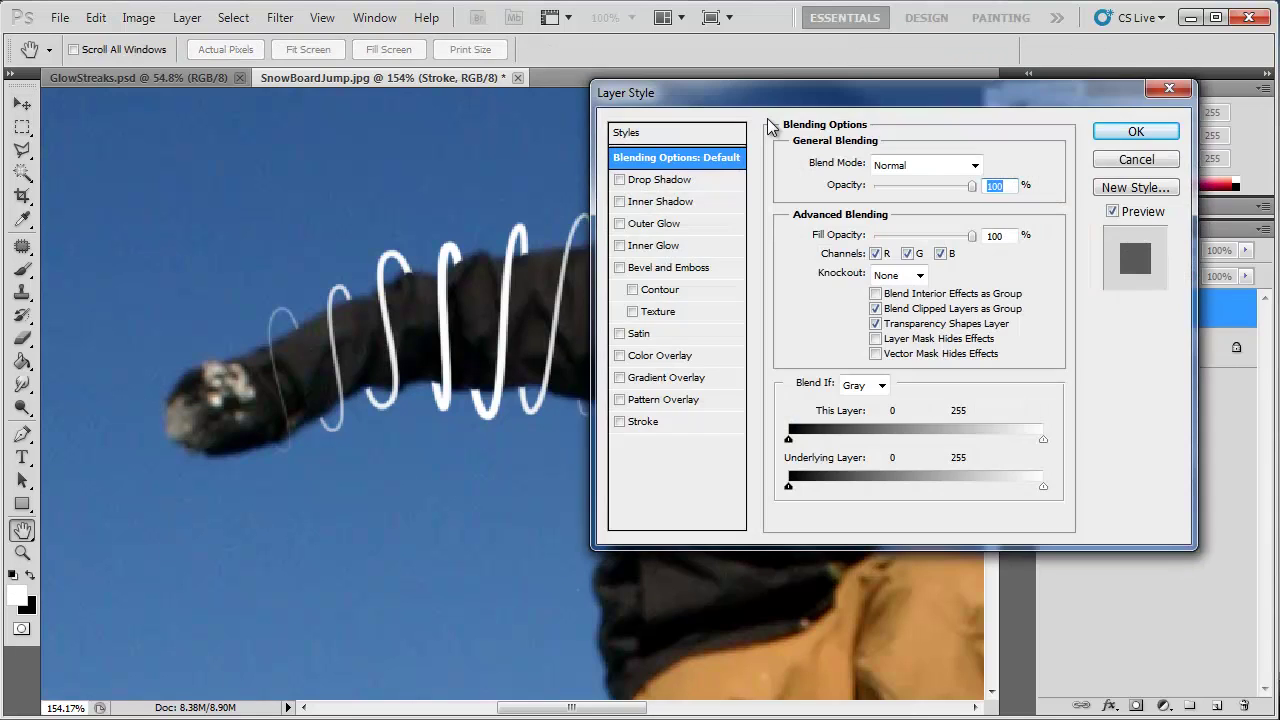
{"action": "left_click", "coordinate": [656, 224]}
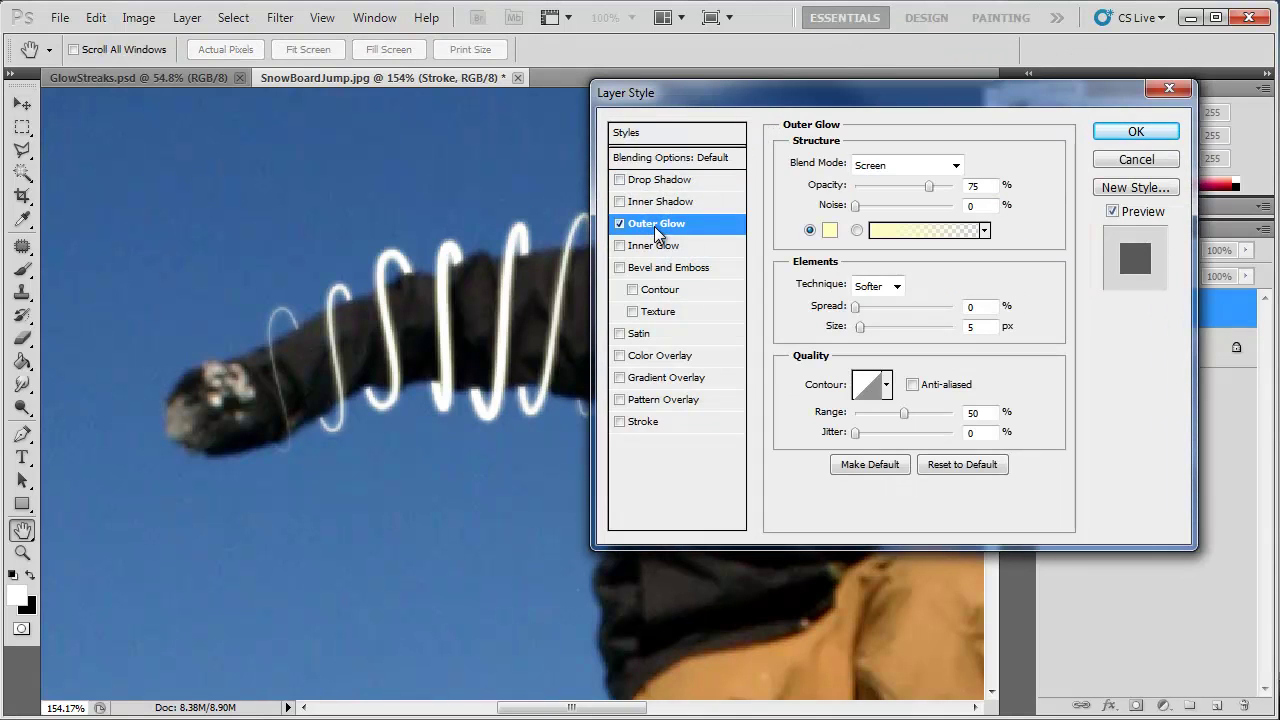
{"action": "left_click", "coordinate": [890, 168]}
{"action": "left_click", "coordinate": [882, 361]}
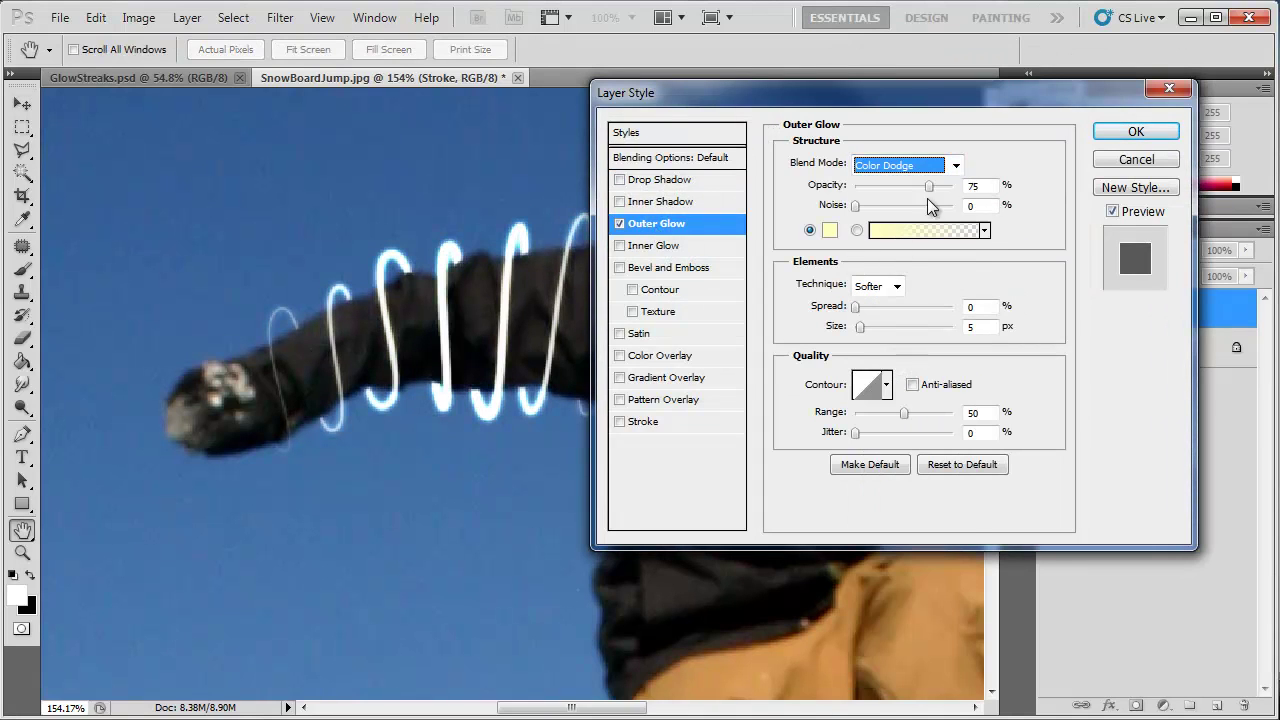
{"action": "left_click_drag", "start_coordinate": [929, 186], "coordinate": [904, 190]}
{"action": "left_click", "coordinate": [829, 230]}
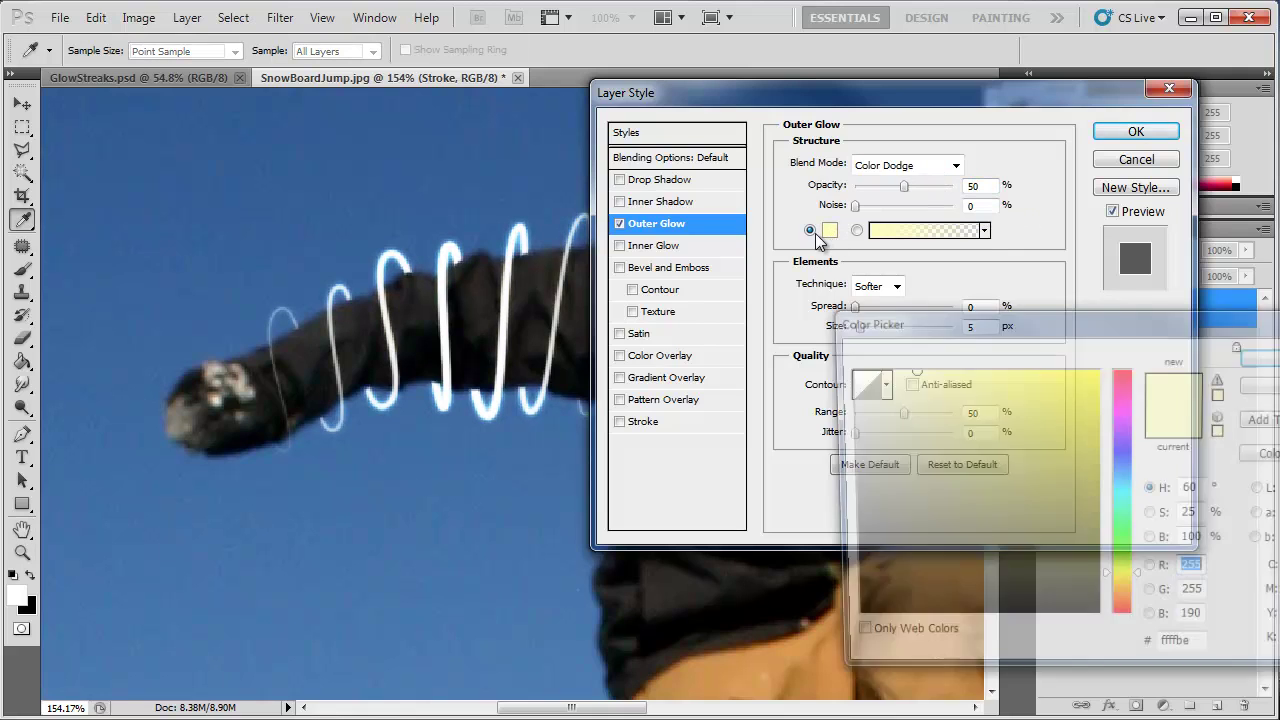
{"action": "left_click", "coordinate": [1122, 416]}
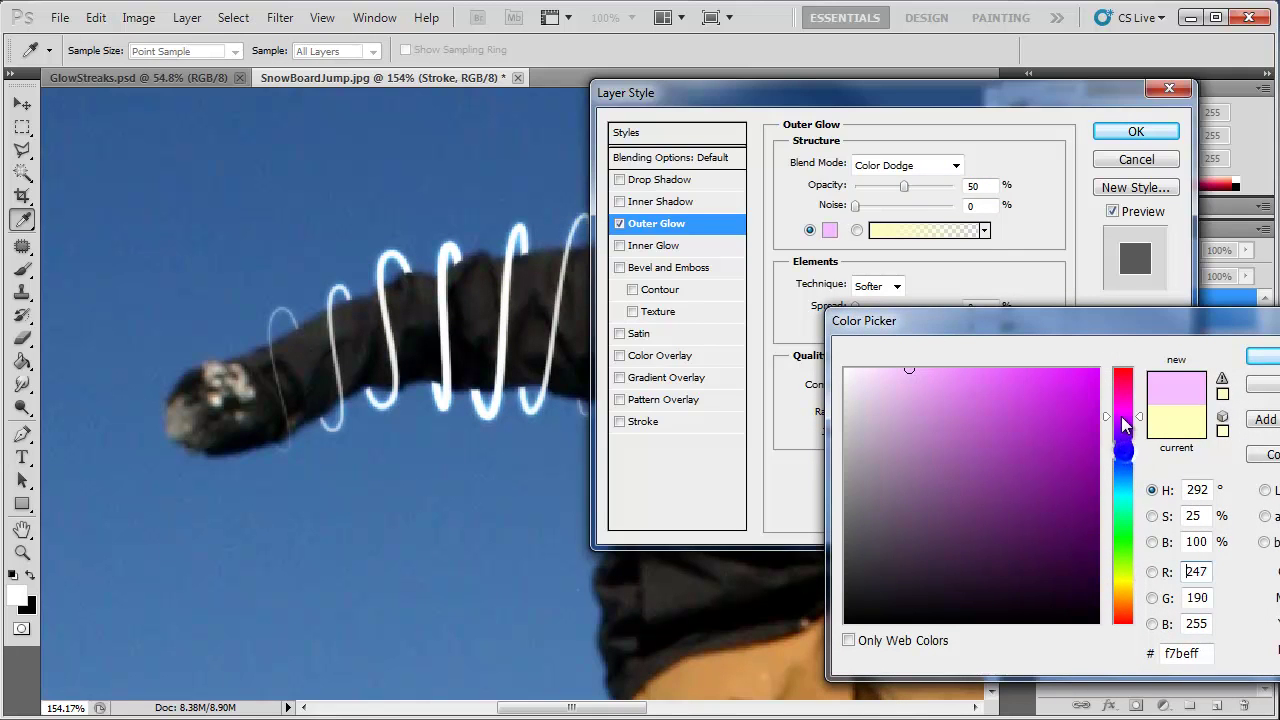
{"action": "left_click_drag", "start_coordinate": [1122, 416], "coordinate": [1122, 425]}
{"action": "left_click_drag", "start_coordinate": [1020, 391], "coordinate": [1099, 369]}
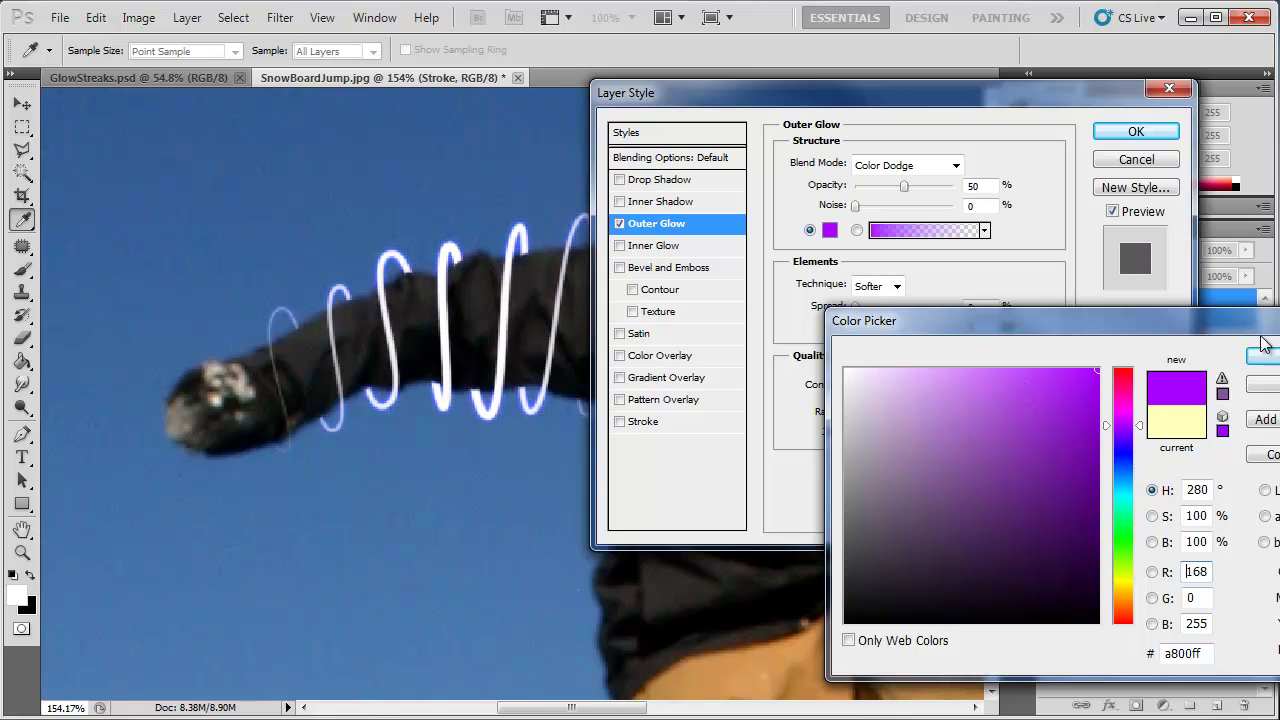
{"action": "left_click", "coordinate": [1268, 355]}
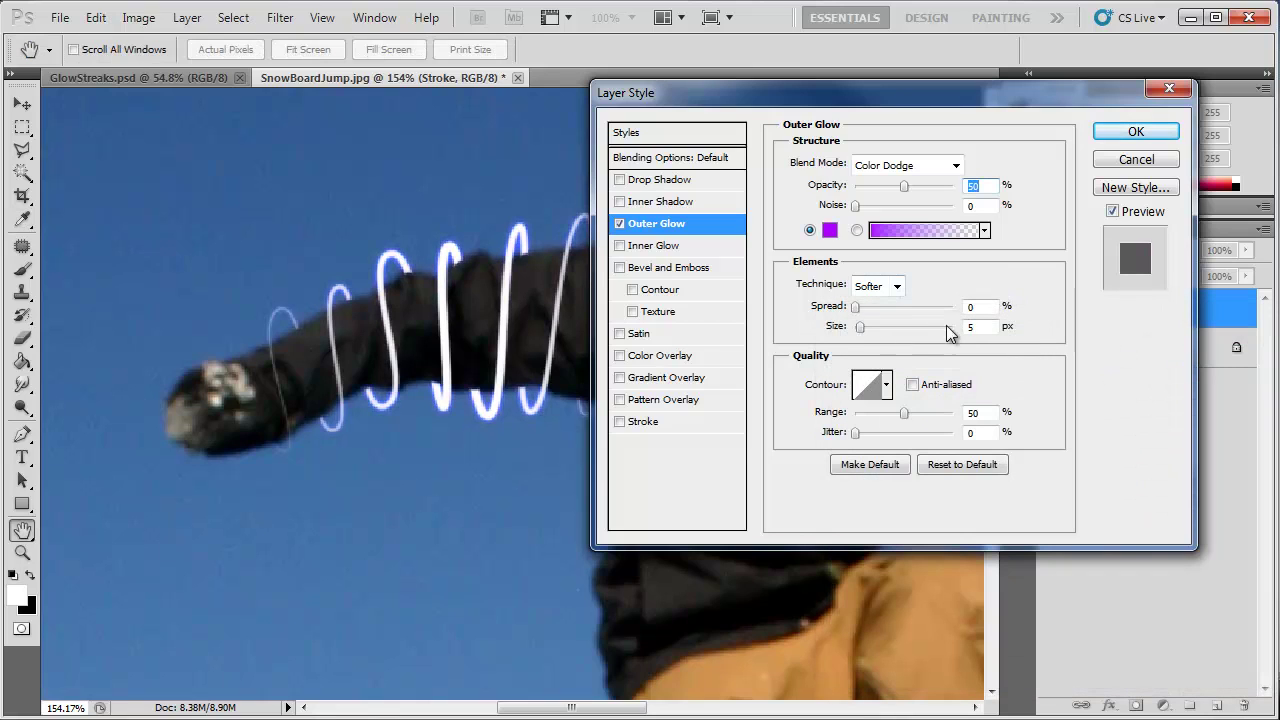
{"action": "left_click", "coordinate": [860, 329]}
{"action": "left_click_drag", "start_coordinate": [864, 337], "coordinate": [858, 330]}
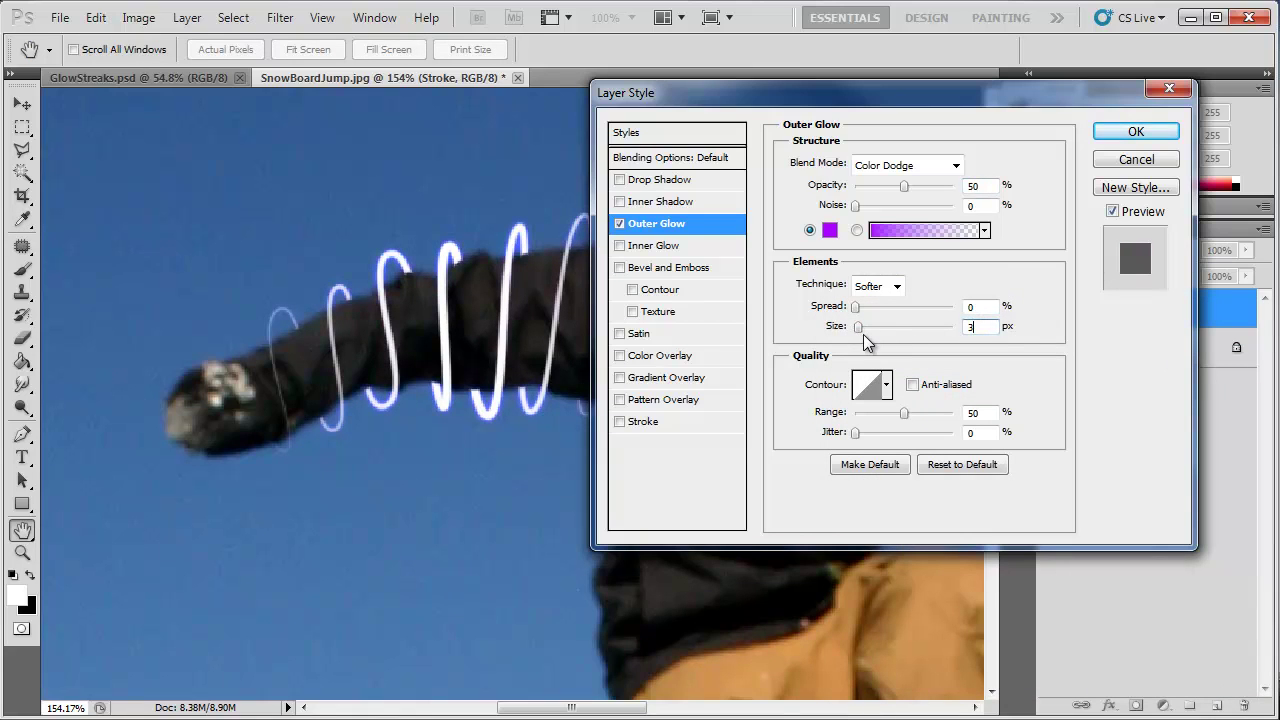
{"action": "left_click", "coordinate": [980, 309]}
Add a Normal-mode purple Inner Glow of size 3 px and apply both glows.
{"action": "left_click", "coordinate": [662, 247]}
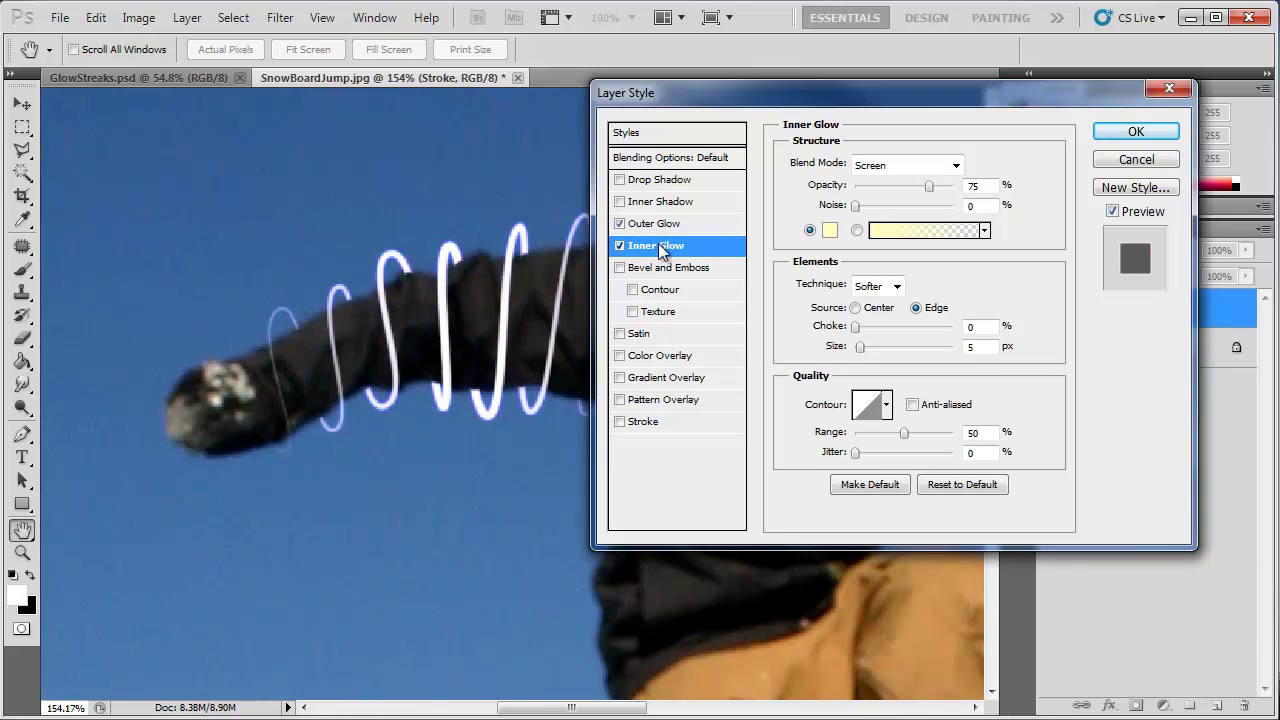
{"action": "left_click", "coordinate": [868, 167]}
{"action": "left_click", "coordinate": [895, 184]}
{"action": "left_click", "coordinate": [829, 230]}
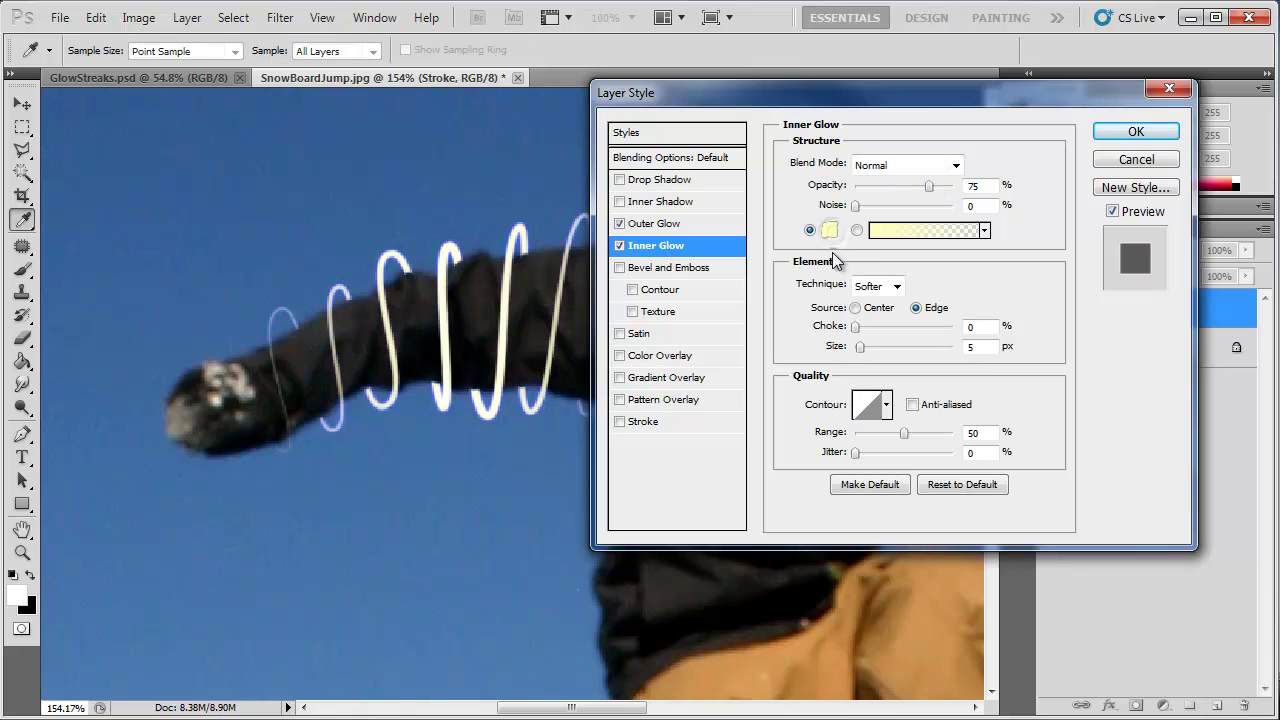
{"action": "left_click_drag", "start_coordinate": [1128, 440], "coordinate": [1128, 430]}
{"action": "left_click_drag", "start_coordinate": [1050, 415], "coordinate": [1100, 368]}
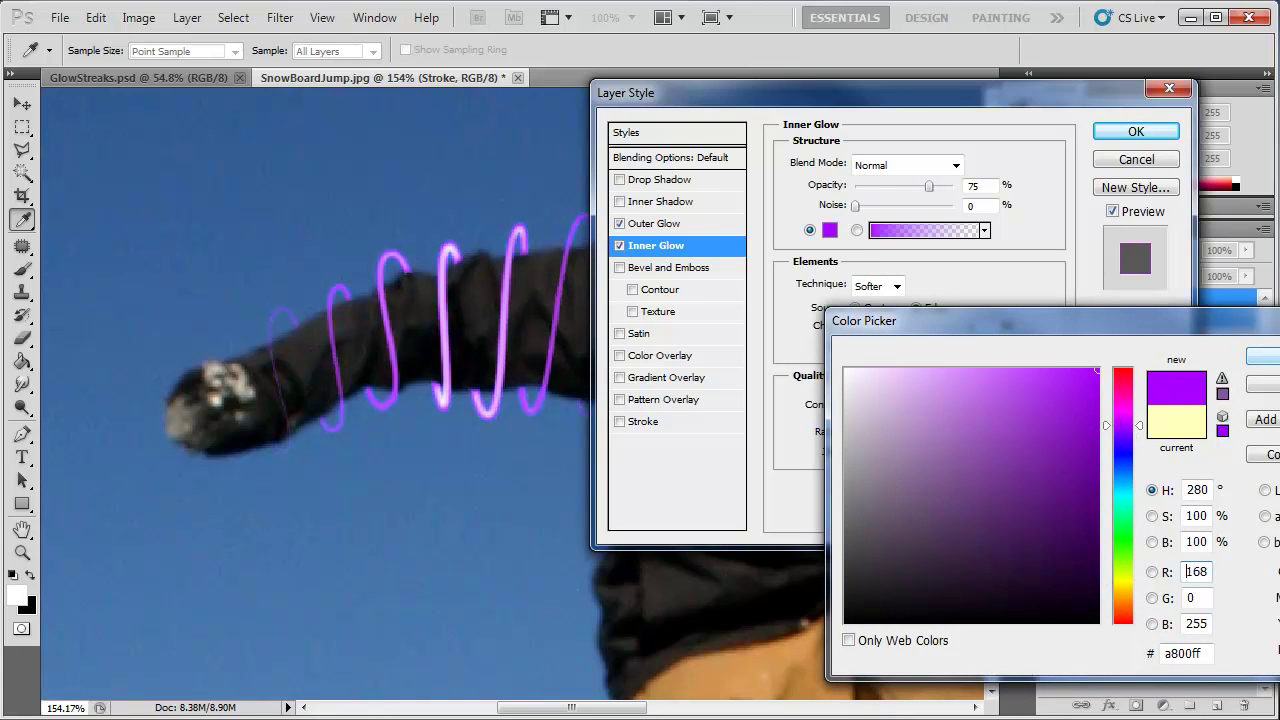
{"action": "key", "text": "Return"}
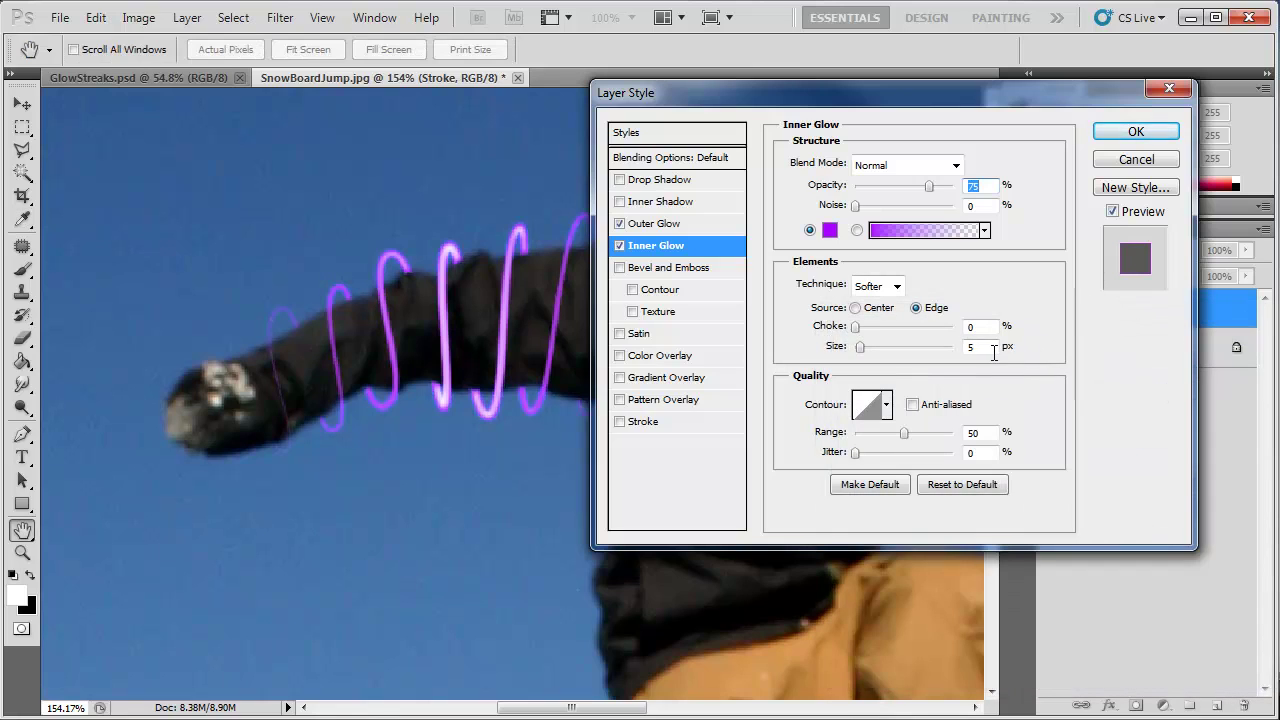
{"action": "double_click", "coordinate": [994, 350]}
{"action": "type", "text": "3"}
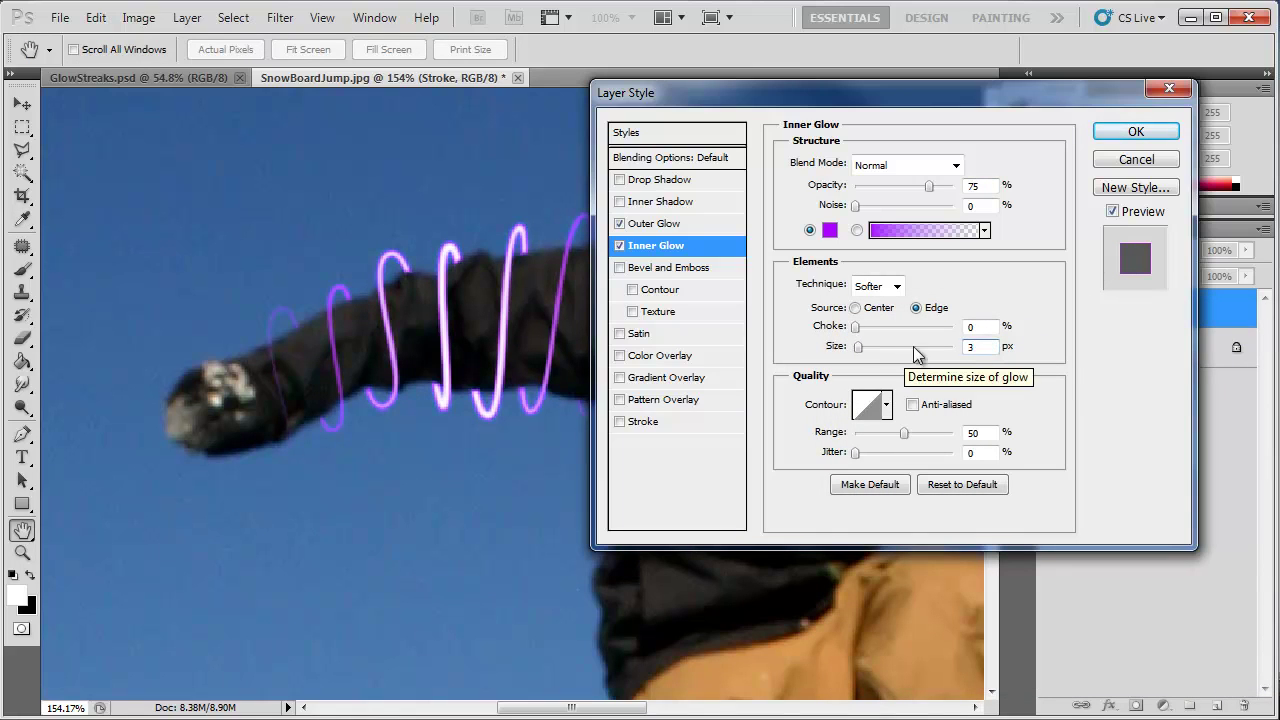
{"action": "left_click", "coordinate": [1132, 133]}
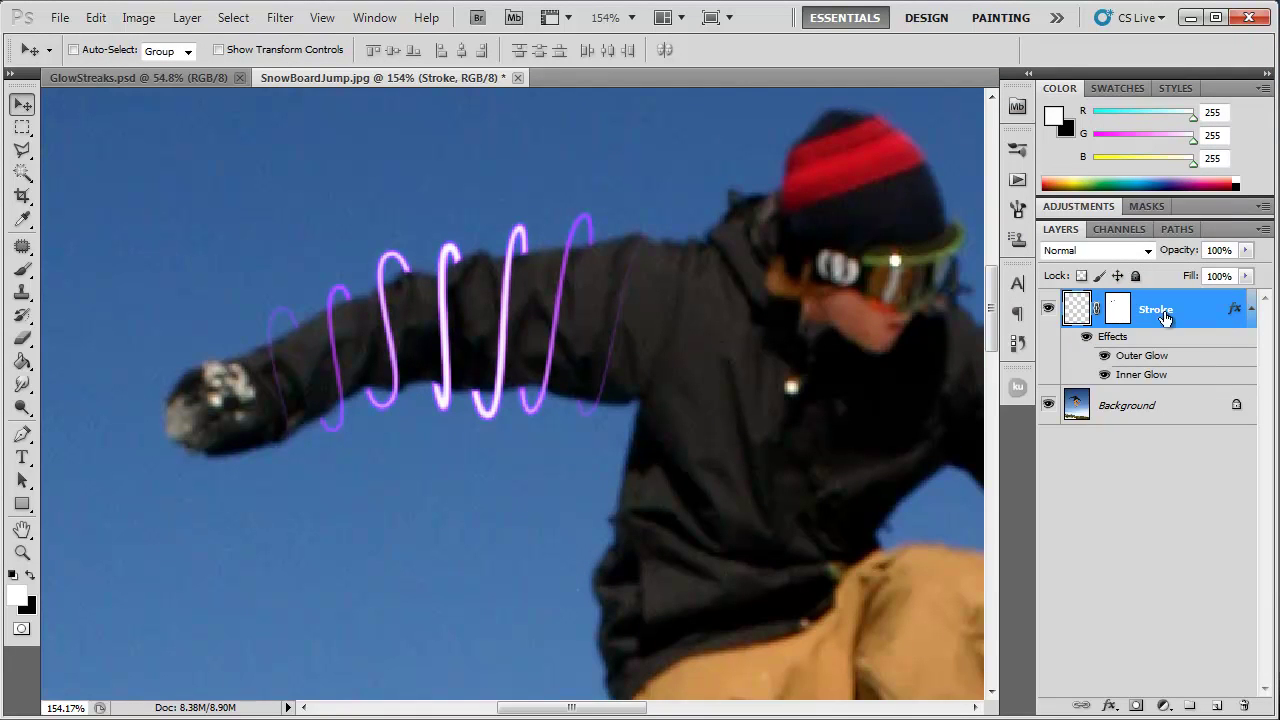
Duplicate the Stroke layer and clear the copy's layer style.
{"action": "mouse_move", "coordinate": [1190, 315]}
{"action": "left_mouse_down"}
{"action": "mouse_move", "coordinate": [1189, 591]}
{"action": "mouse_move", "coordinate": [1222, 706]}
{"action": "left_mouse_up"}
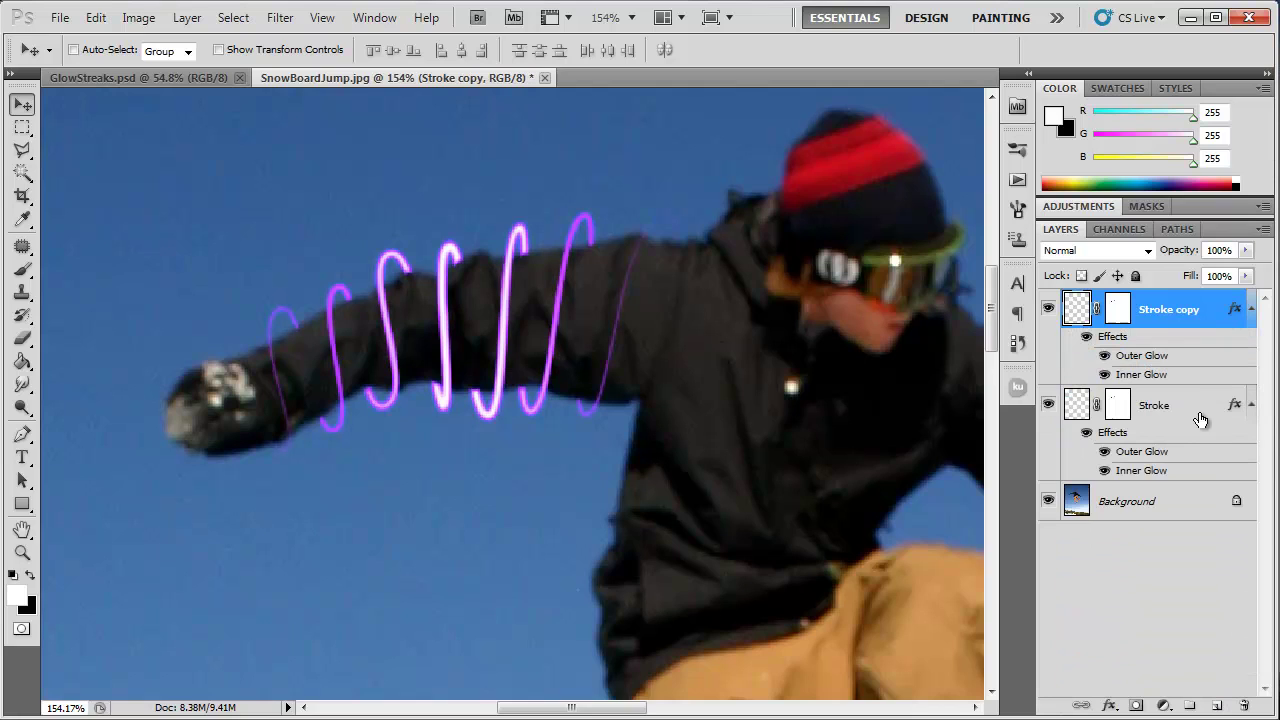
{"action": "right_click", "coordinate": [1184, 310]}
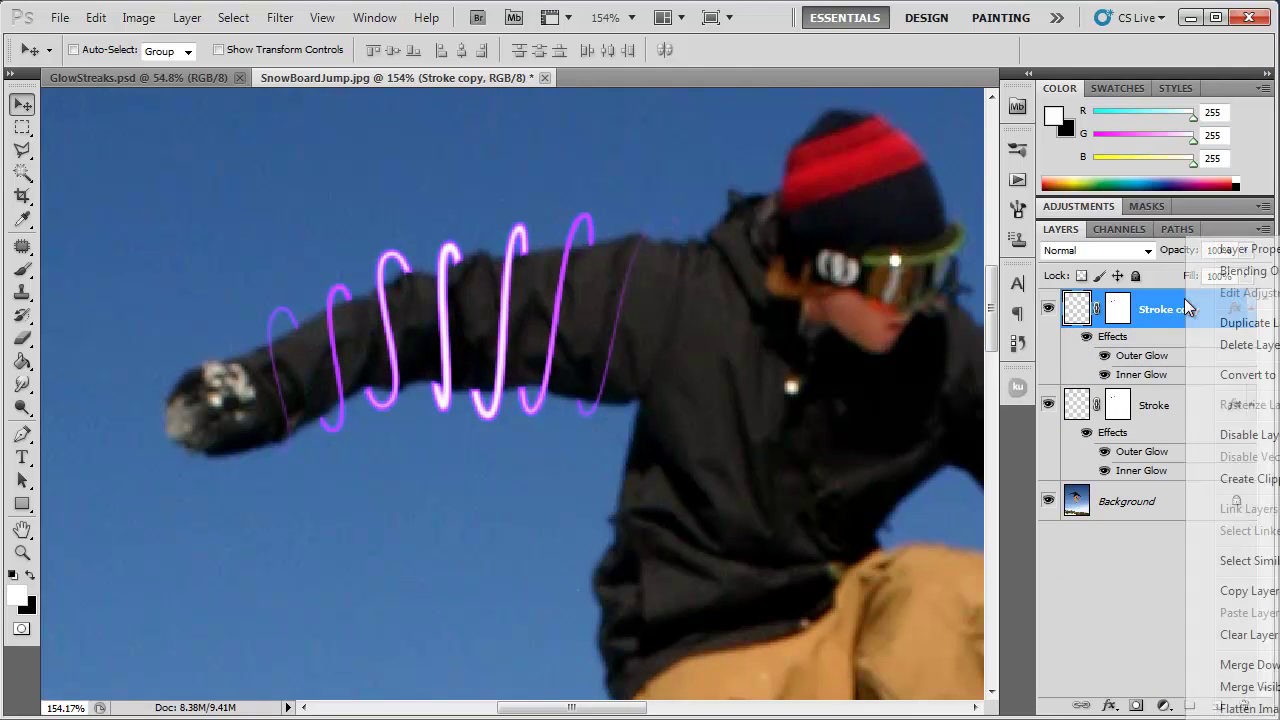
{"action": "left_click", "coordinate": [1232, 638]}
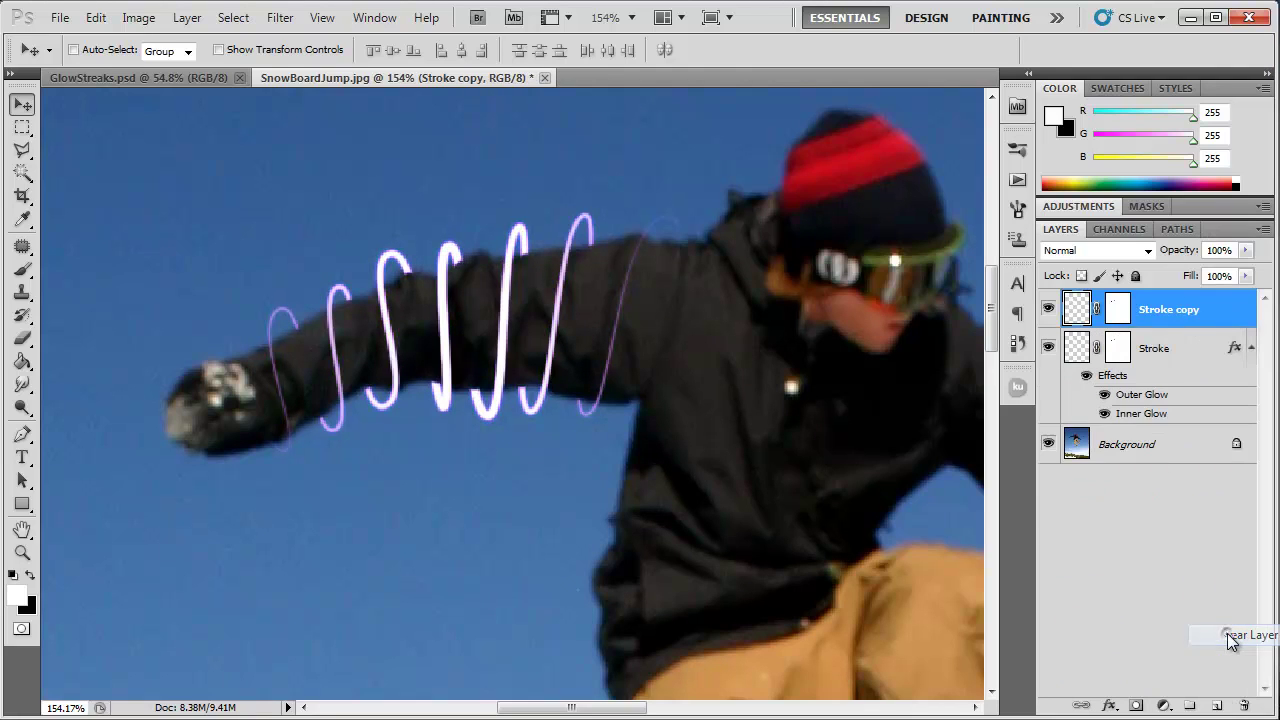
Apply a Gaussian Blur of radius 3.0 pixels to the Stroke copy.
{"action": "left_click", "coordinate": [280, 17]}
{"action": "mouse_move", "coordinate": [289, 204]}
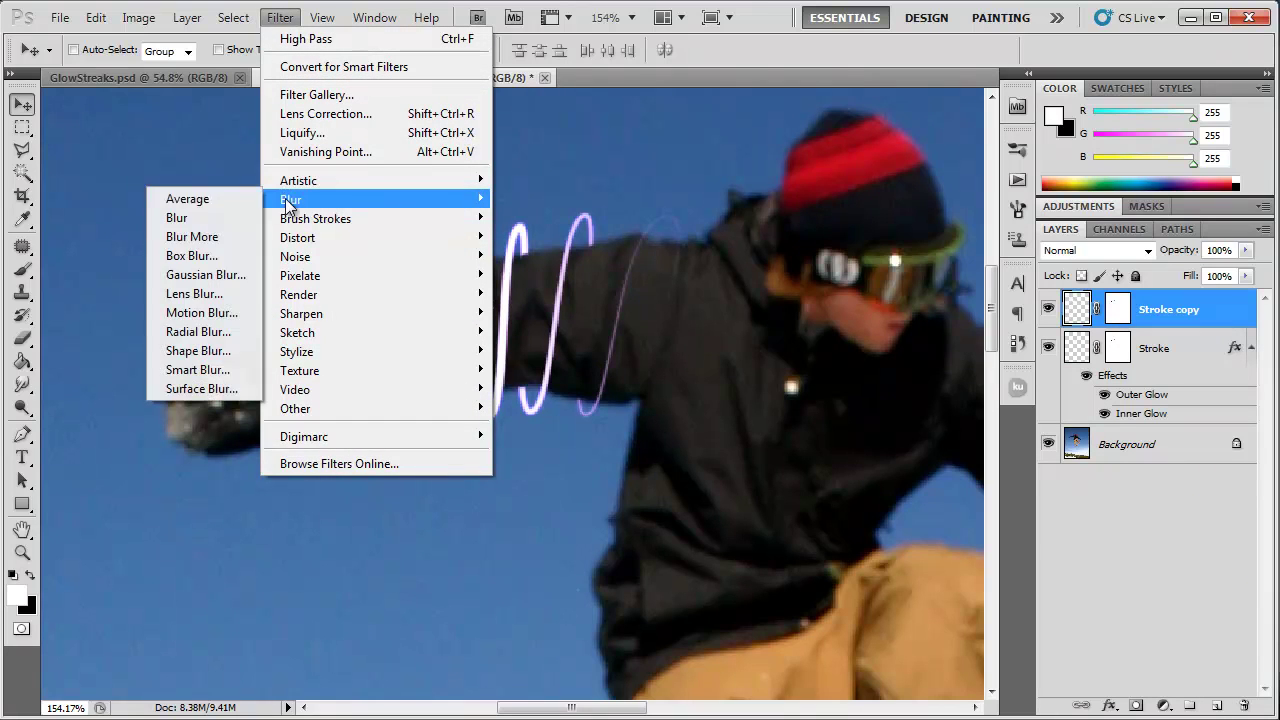
{"action": "left_click", "coordinate": [232, 274]}
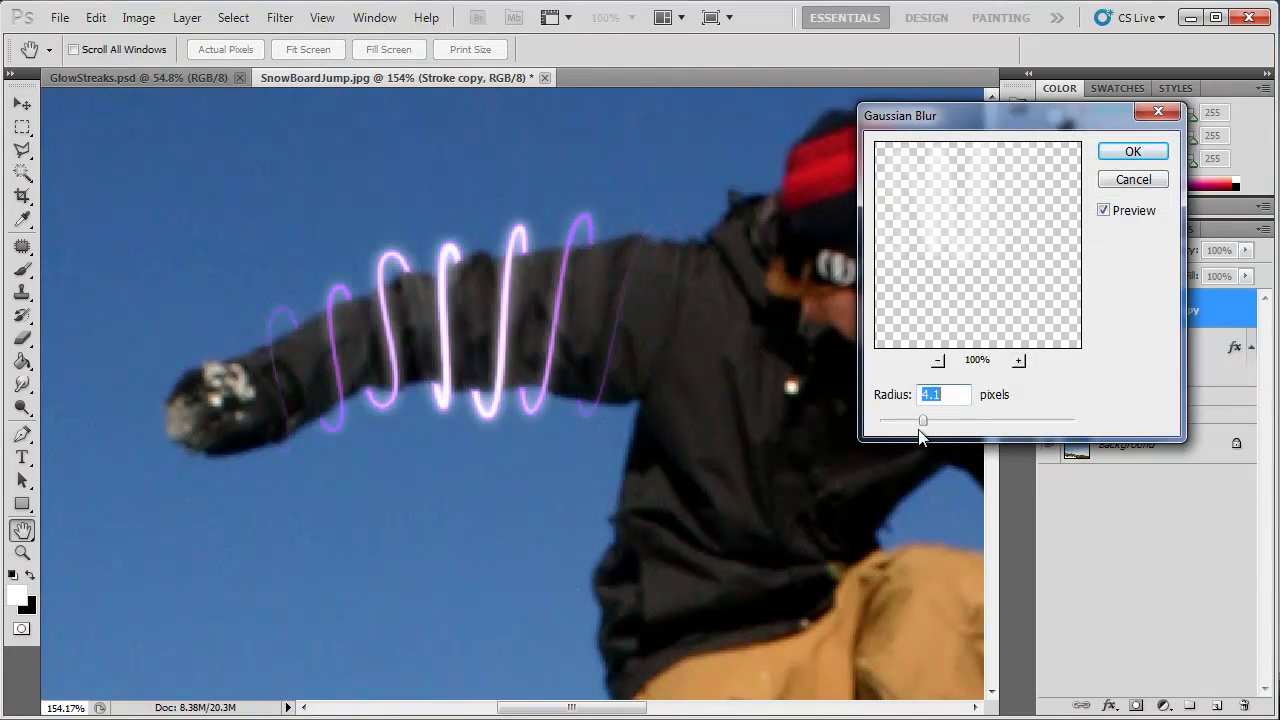
{"action": "left_click_drag", "start_coordinate": [923, 421], "coordinate": [913, 422]}
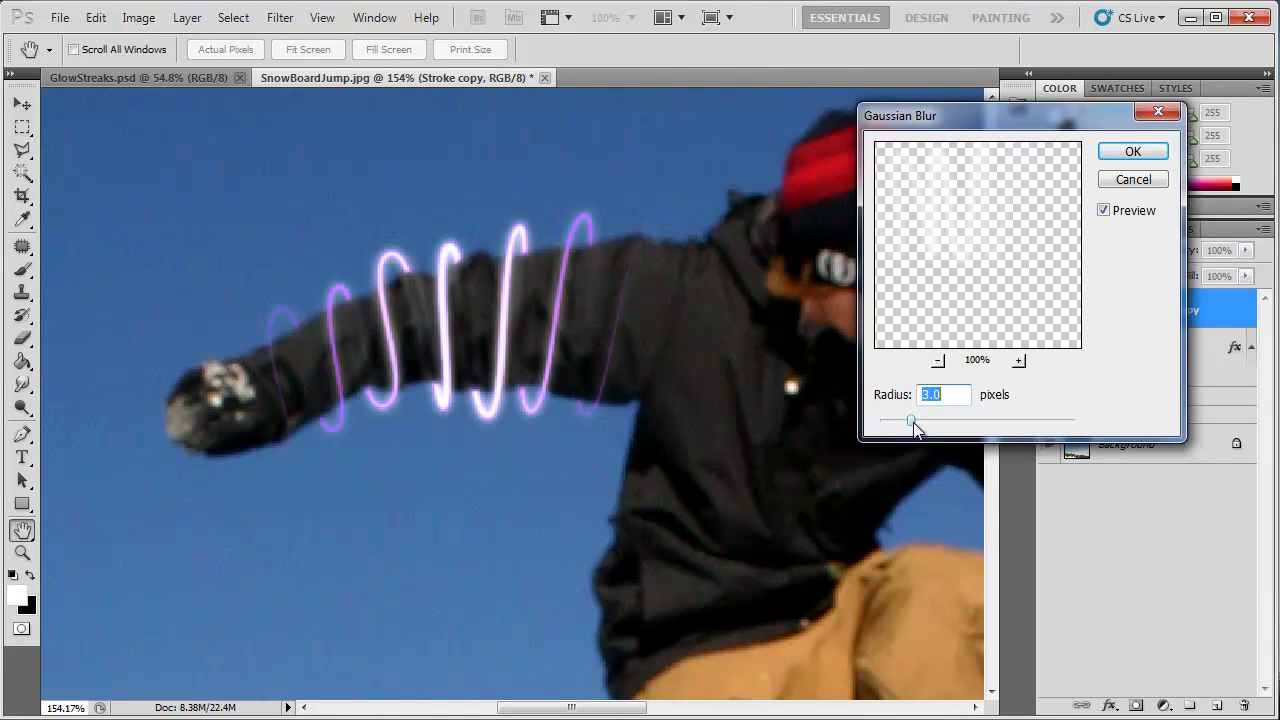
{"action": "left_click", "coordinate": [1133, 151]}
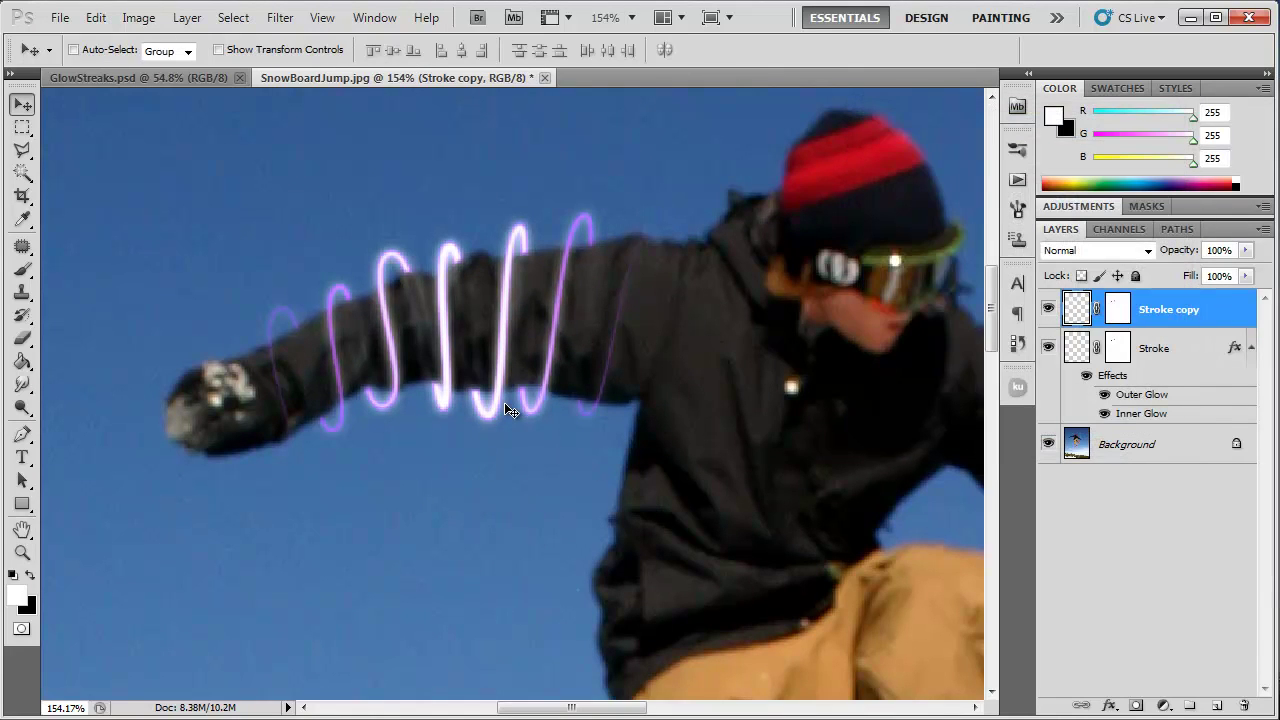
Add a new layer for sparkles and set the brush size to 3 px.
{"action": "scroll", "coordinate": [495, 405], "scroll_direction": "up", "scroll_amount": 2}
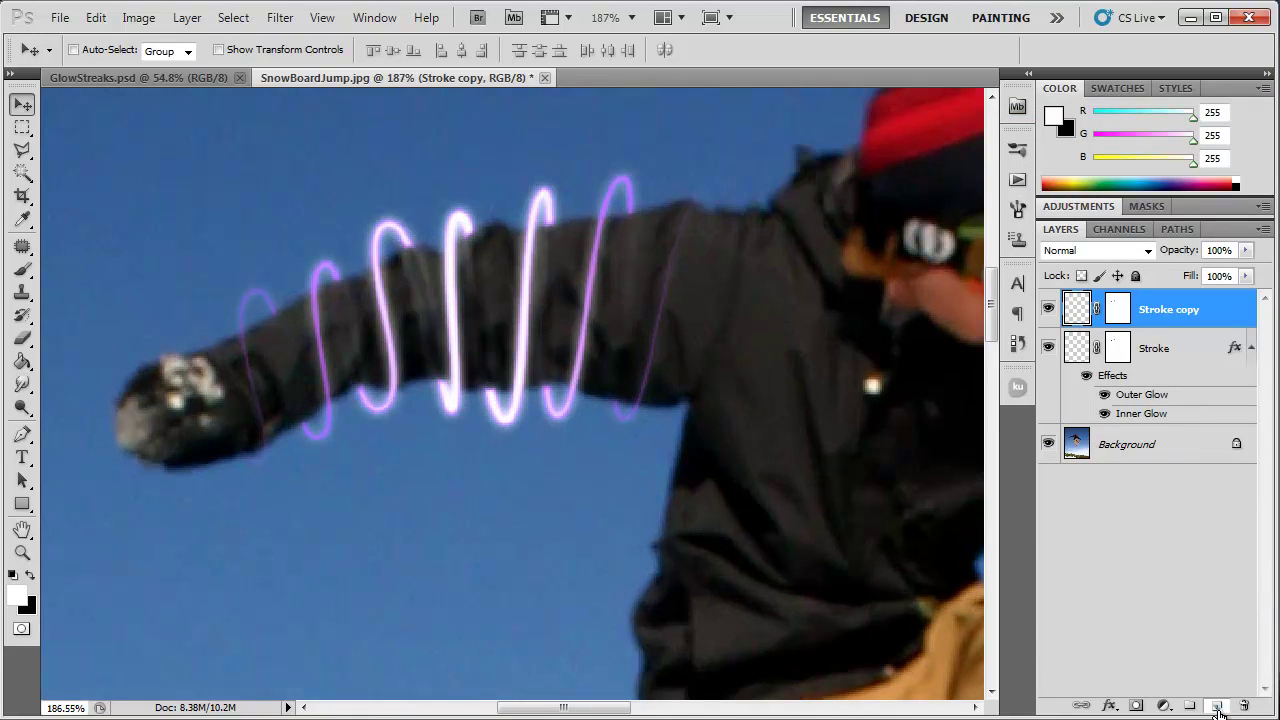
{"action": "left_click", "coordinate": [1216, 706]}
{"action": "left_click", "coordinate": [22, 268]}
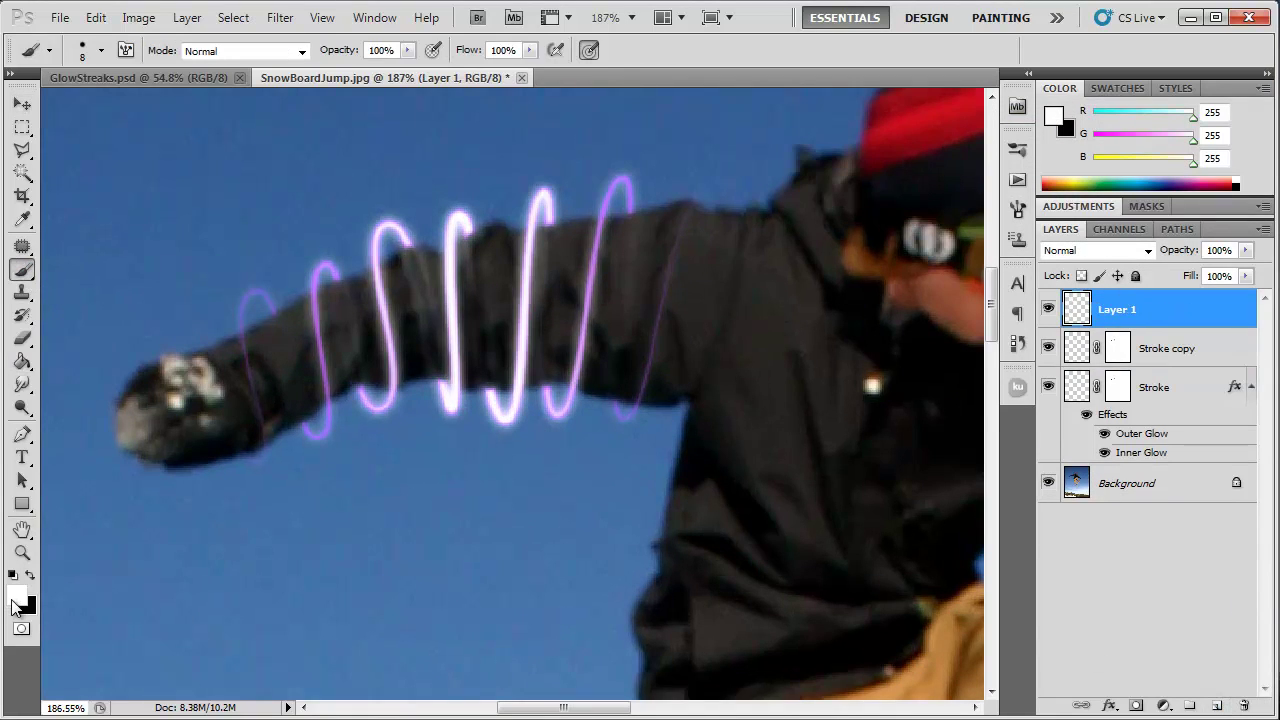
{"action": "left_click", "coordinate": [101, 51]}
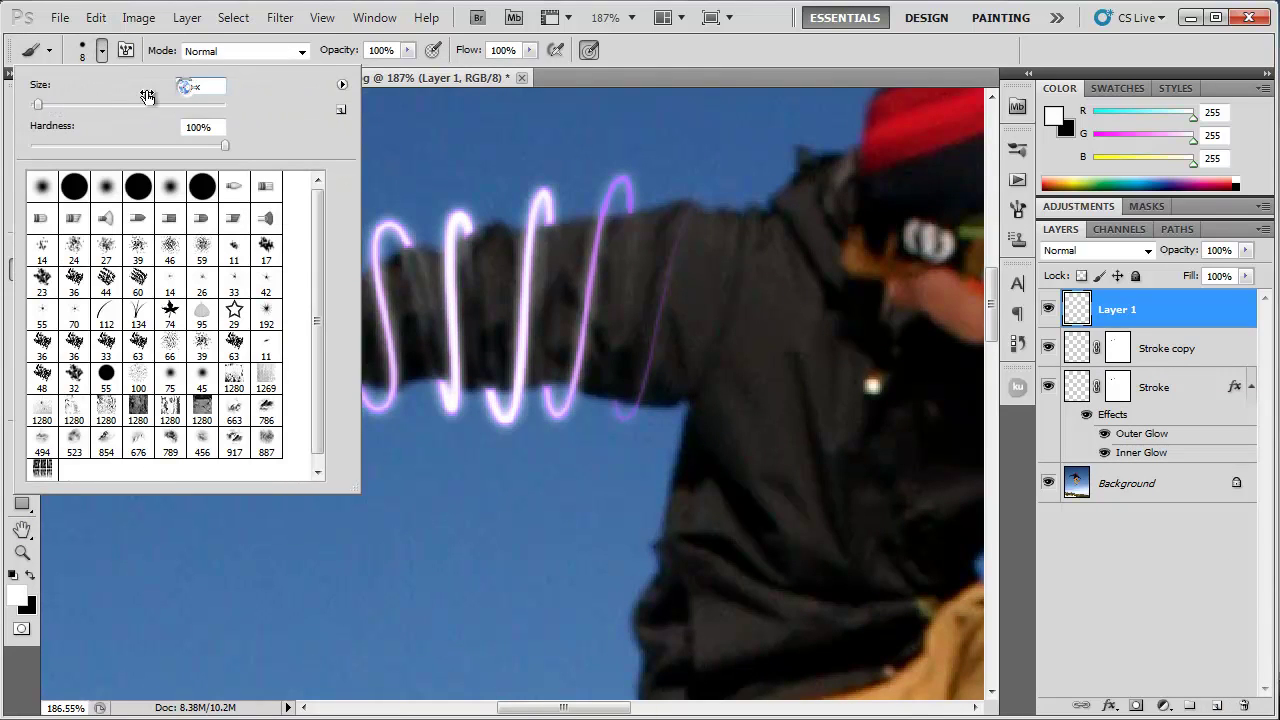
{"action": "type", "text": "3"}
{"action": "key", "text": "Return"}
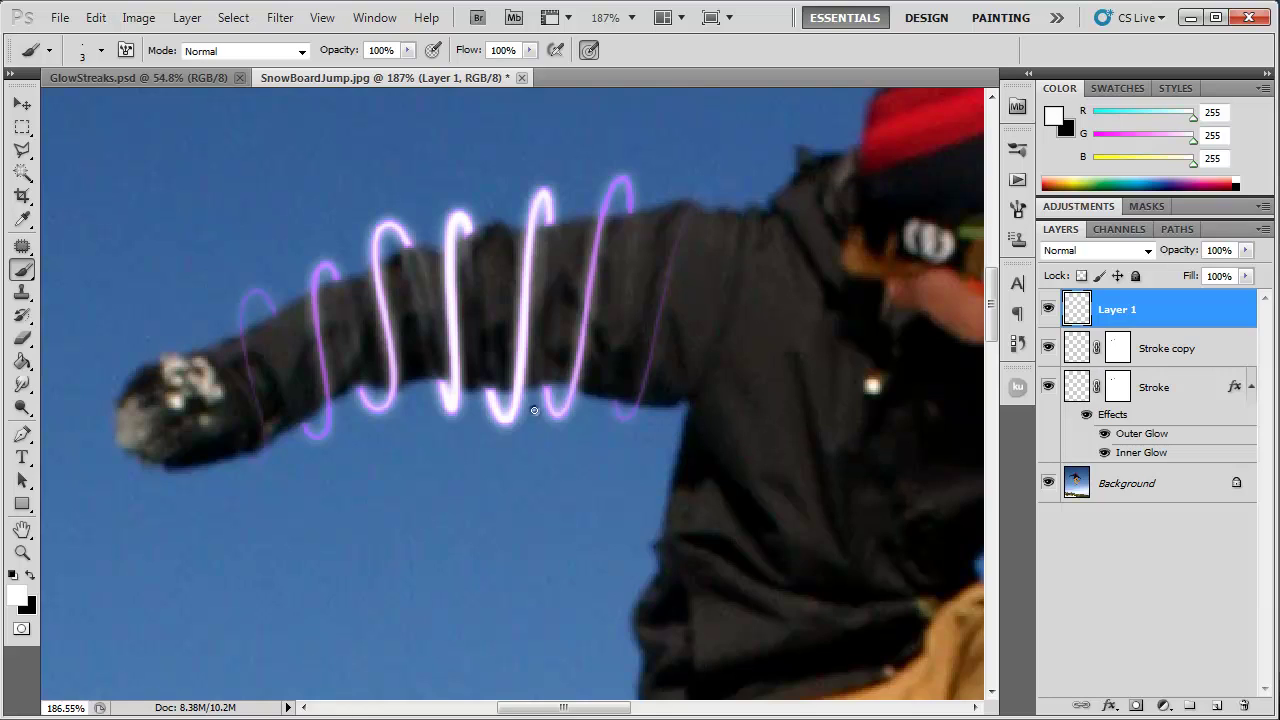
Dab seven small white sparkle dots above and below the glowing streak.
{"action": "left_click", "coordinate": [535, 410]}
{"action": "left_click", "coordinate": [586, 405]}
{"action": "left_click", "coordinate": [572, 210]}
{"action": "left_click", "coordinate": [424, 393]}
{"action": "left_click", "coordinate": [437, 240]}
{"action": "left_click", "coordinate": [348, 274]}
{"action": "left_click", "coordinate": [299, 292]}
{"action": "scroll", "coordinate": [585, 554], "scroll_direction": "down", "scroll_amount": 6}
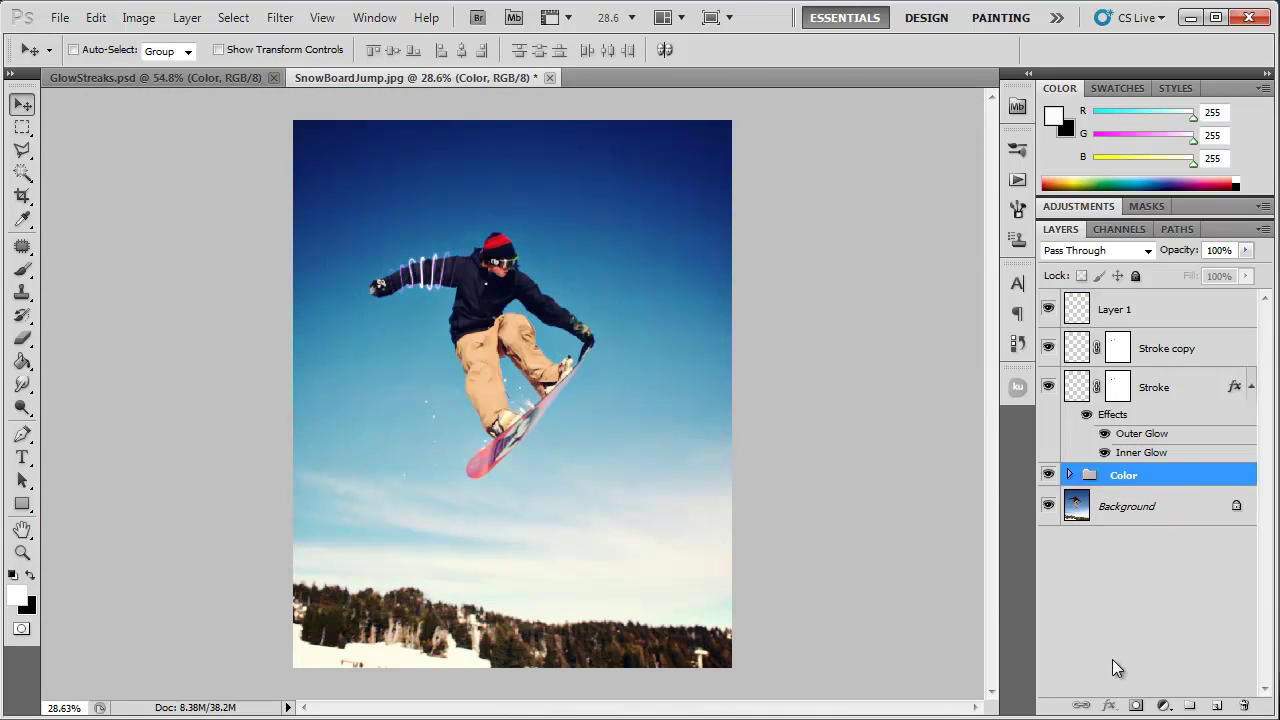
Zoom in and out to review the glowing spiral over the tinted photo.
{"action": "scroll", "coordinate": [763, 390], "scroll_direction": "up", "scroll_amount": 1}
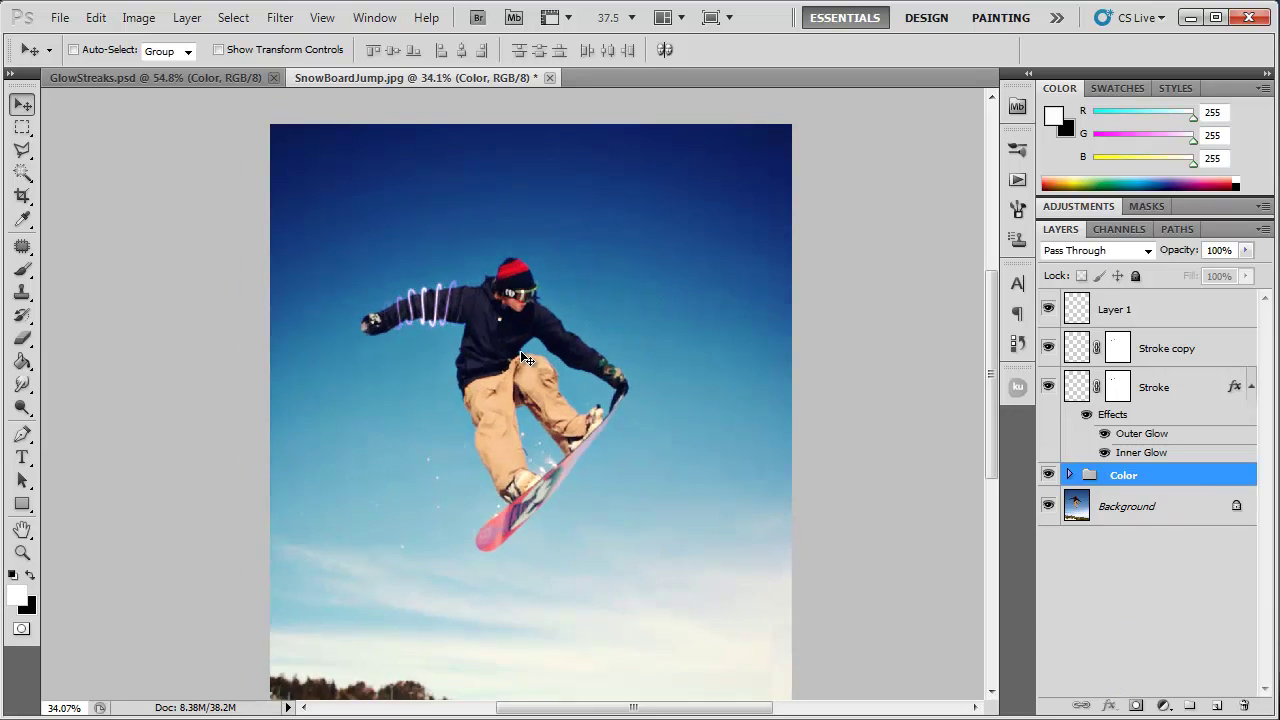
{"action": "scroll", "coordinate": [640, 360], "scroll_direction": "down", "scroll_amount": 2}
{"action": "scroll", "coordinate": [517, 335], "scroll_direction": "up", "scroll_amount": 4}
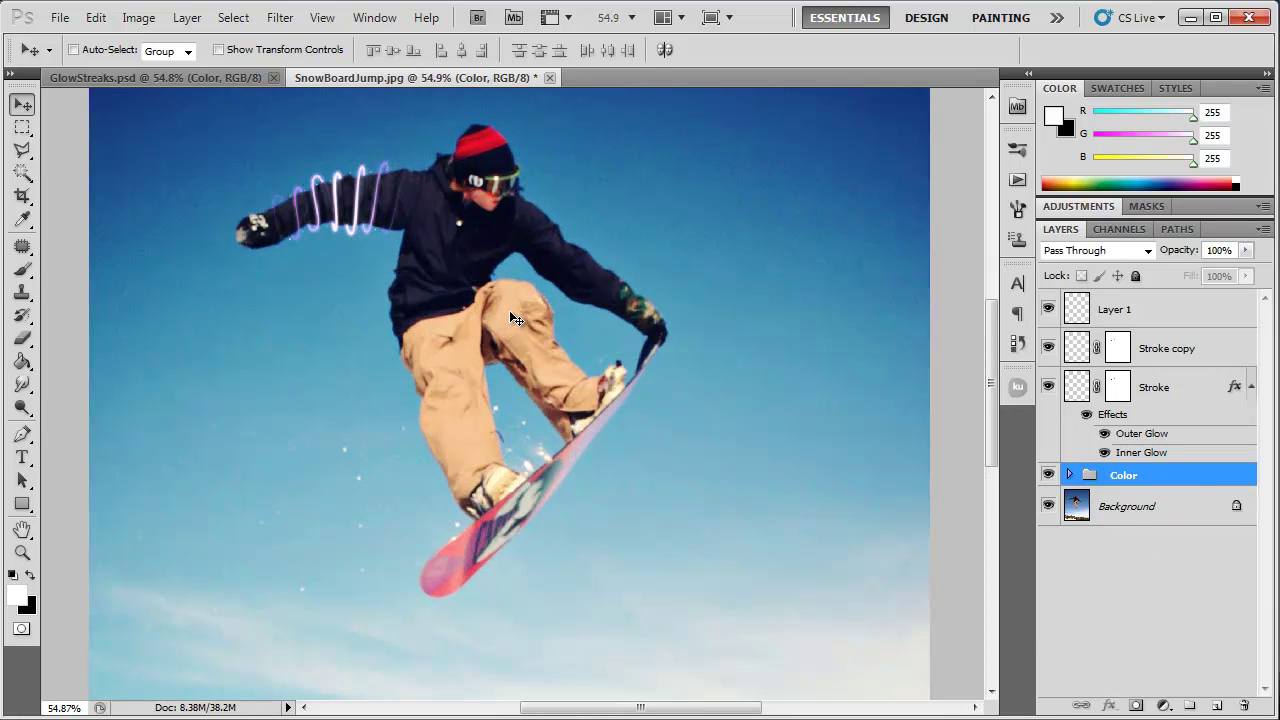